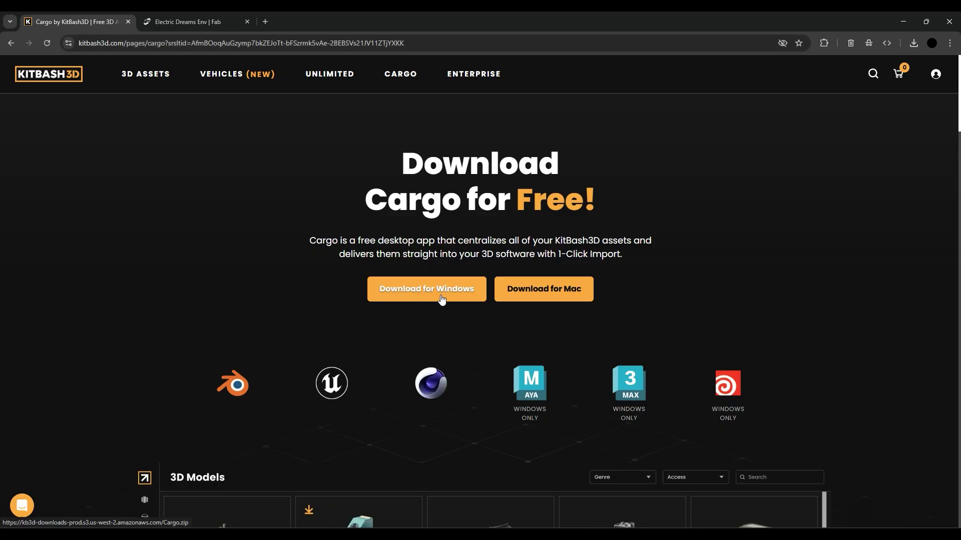
# Bring up the Cargo desktop app, and return to the browser to show the Electric Dreams Env listing on Fab.
pyautogui.click(607, 535)
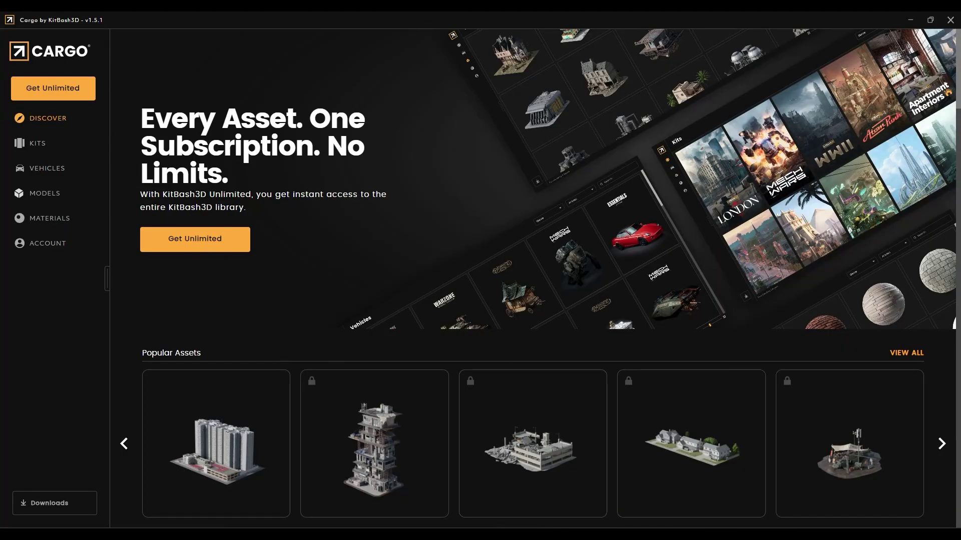
pyautogui.click(481, 503)
pyautogui.click(179, 21)
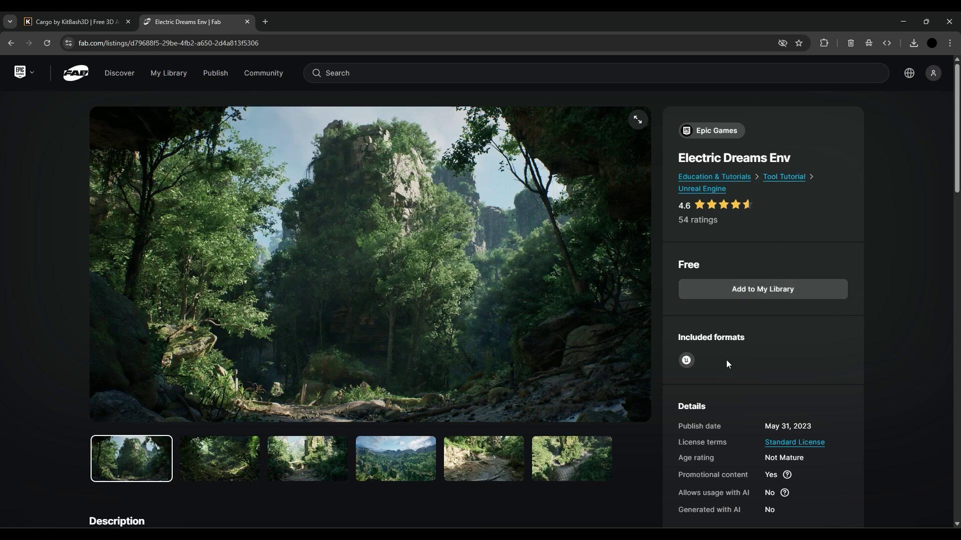
# Examine the Electric Dreams Env listing's full description, including its levels, suggested minimum spec and supported Unreal Engine versions.
pyautogui.scroll(-10, 730, 352)
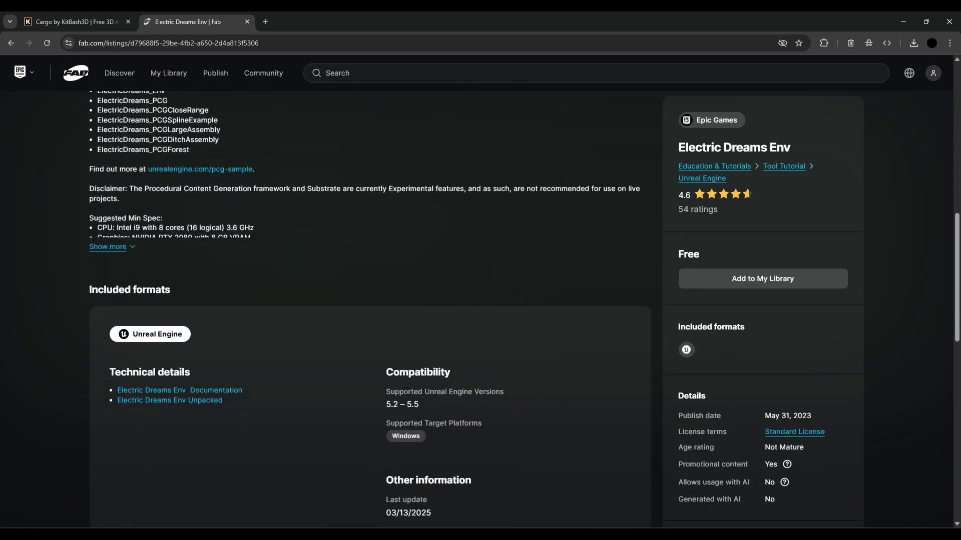
pyautogui.scroll(3, 503, 425)
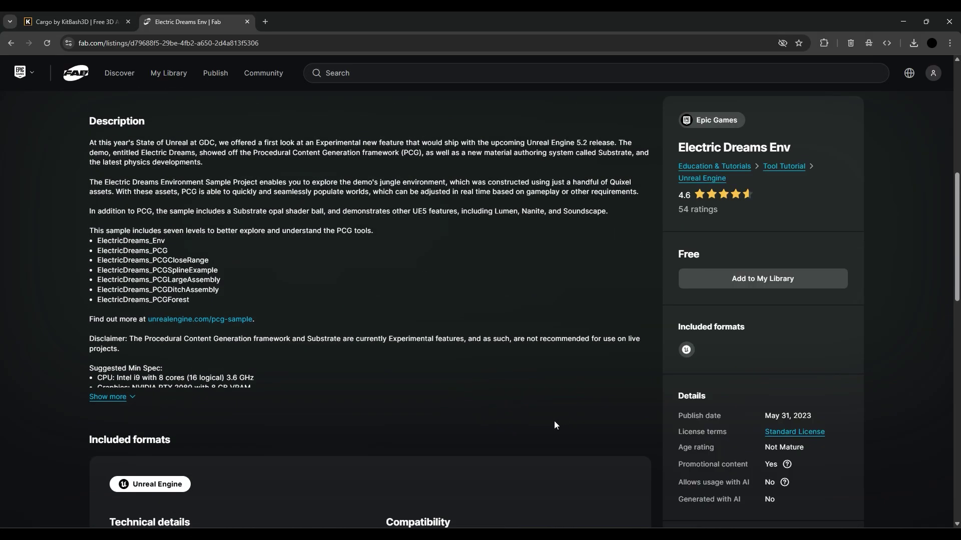
pyautogui.click(123, 397)
pyautogui.scroll(-1, 131, 375)
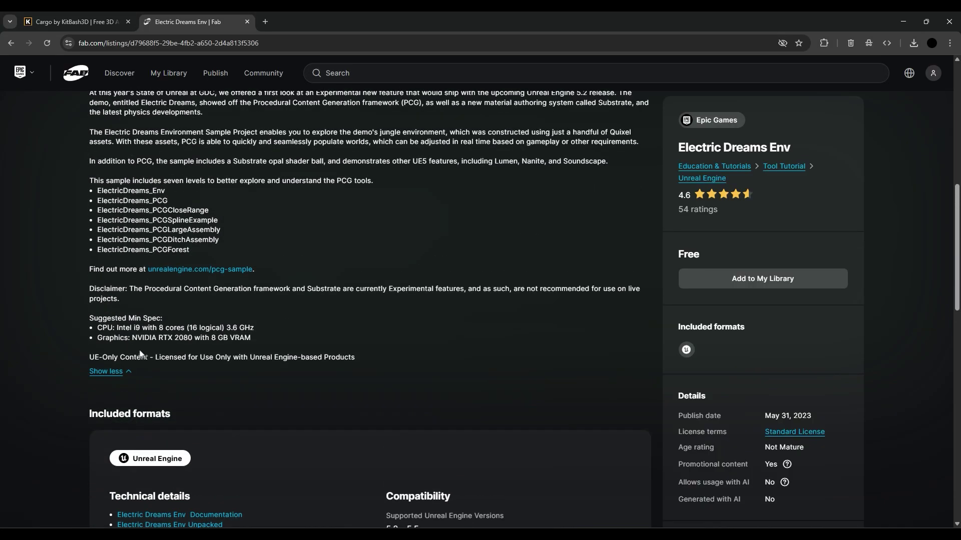
pyautogui.scroll(10, 620, 408)
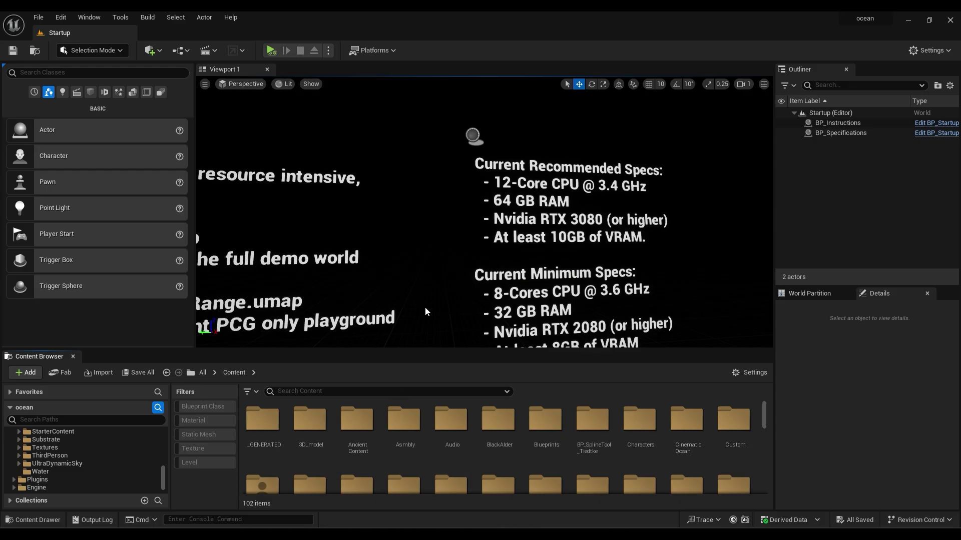
# In Unreal Editor, enlarge the viewport and create a new level from the Empty Level template.
pyautogui.moveTo(434, 349); pyautogui.dragTo(445, 450)
pyautogui.moveTo(433, 288); pyautogui.dragTo(409, 343, button='right')
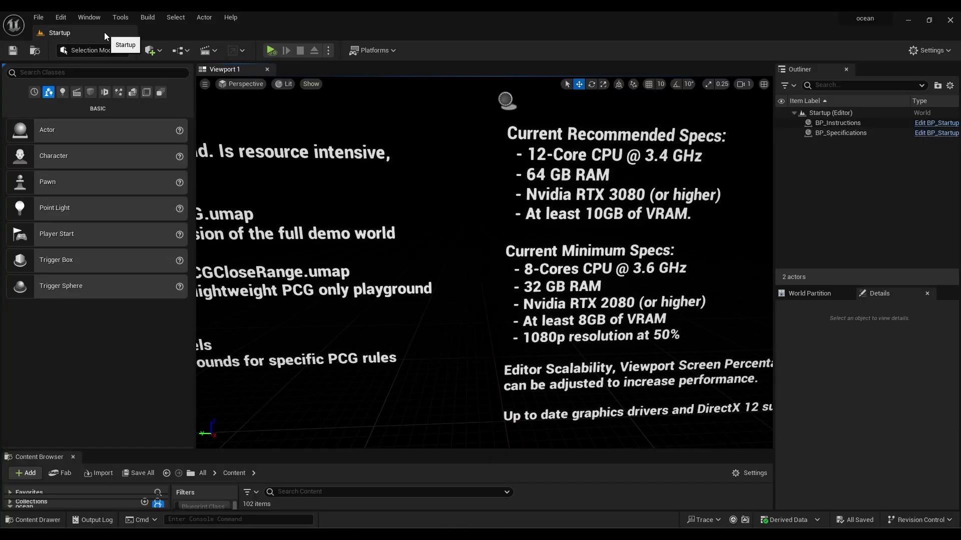
pyautogui.click(38, 17)
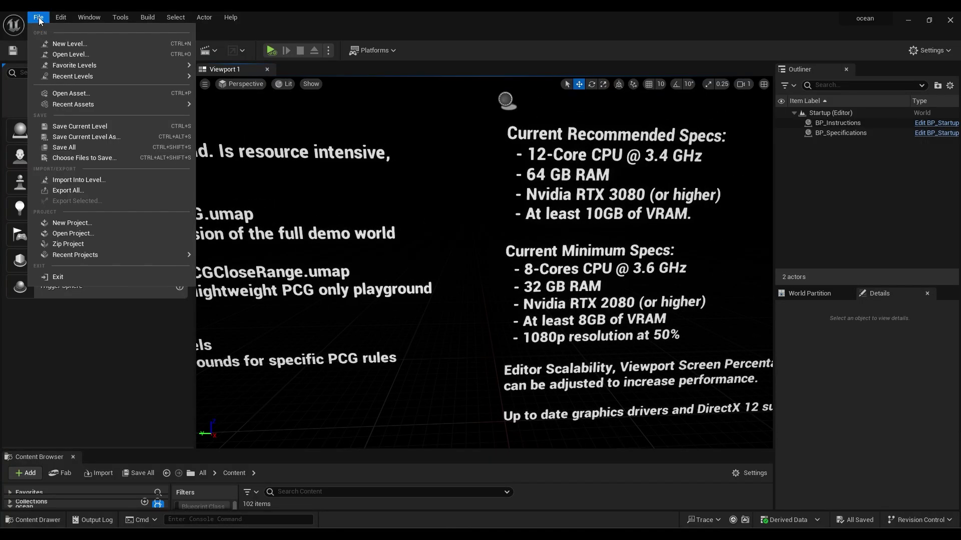
pyautogui.click(70, 42)
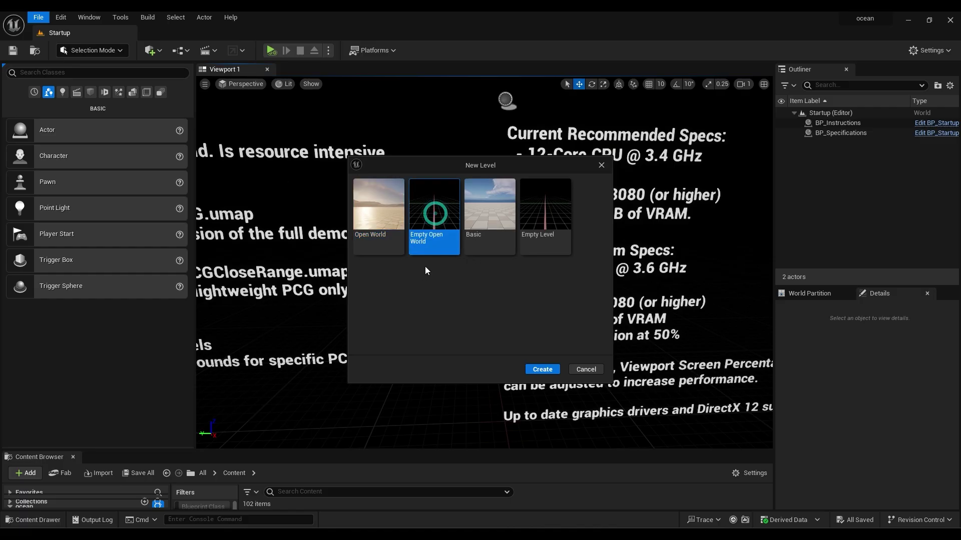
pyautogui.click(546, 224)
pyautogui.click(546, 371)
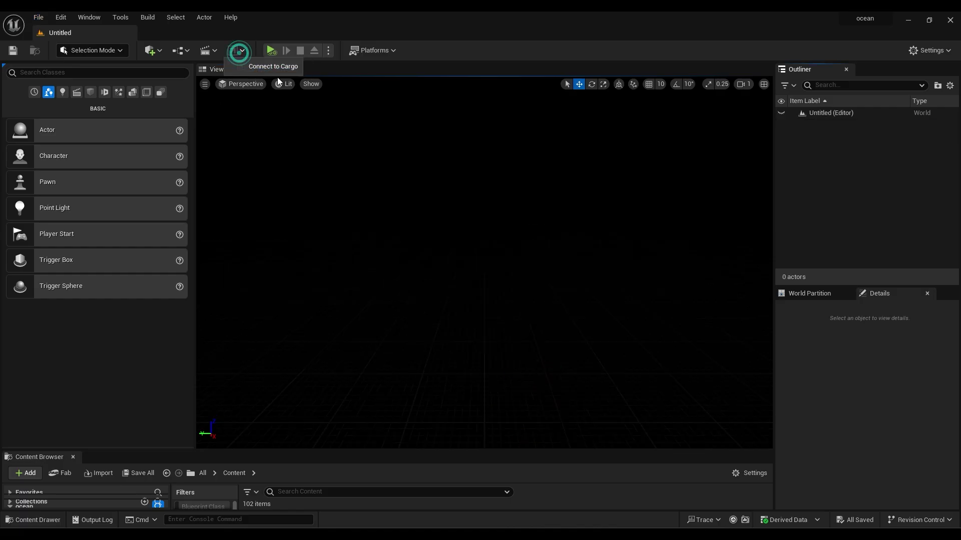
# Connect the editor to Cargo and search Cargo's models for "temple" with access limited to Free.
pyautogui.click(266, 67)
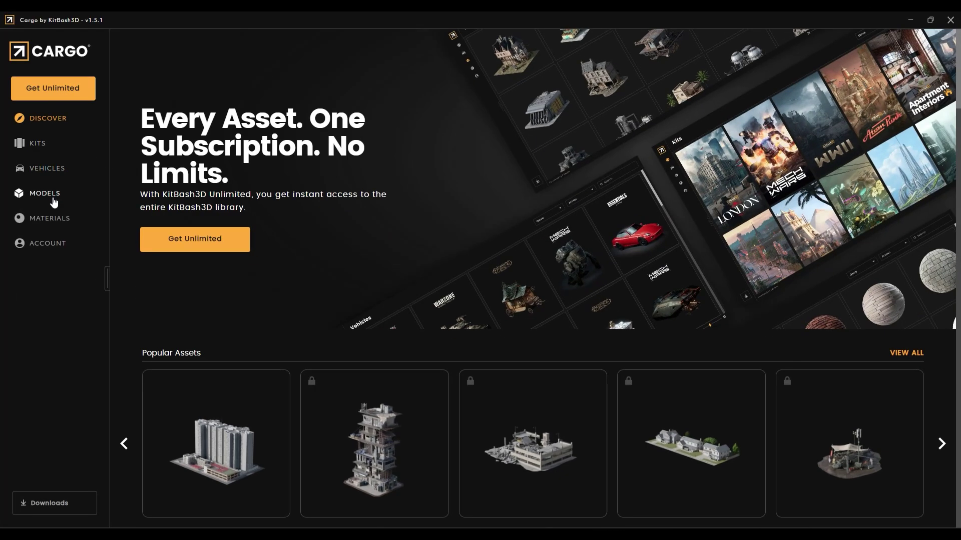
pyautogui.click(55, 203)
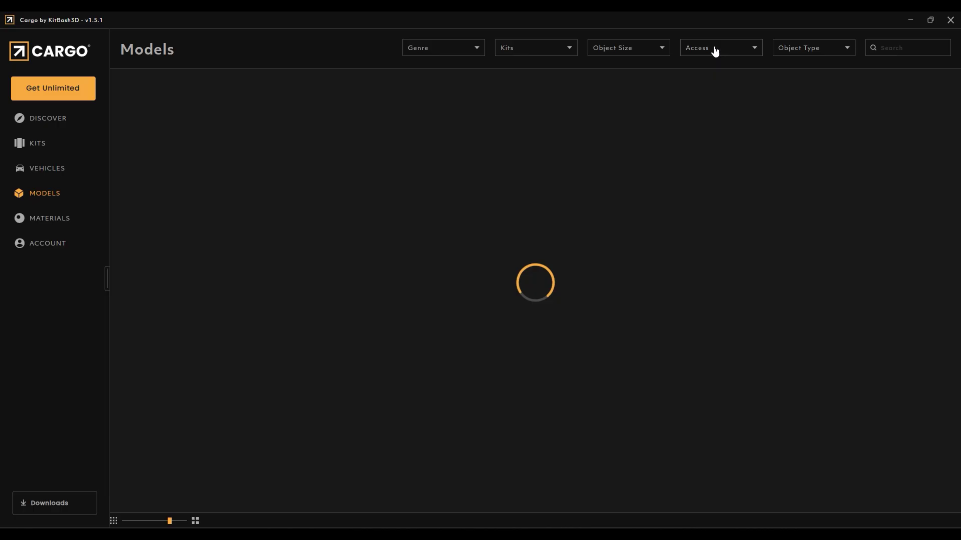
pyautogui.click(730, 48)
pyautogui.click(689, 86)
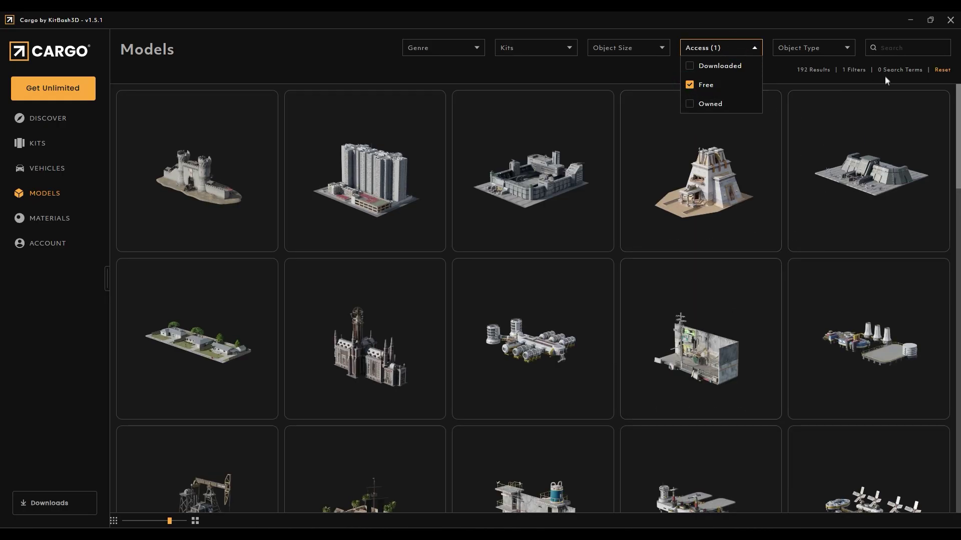
pyautogui.click(888, 48)
pyautogui.write('templa')
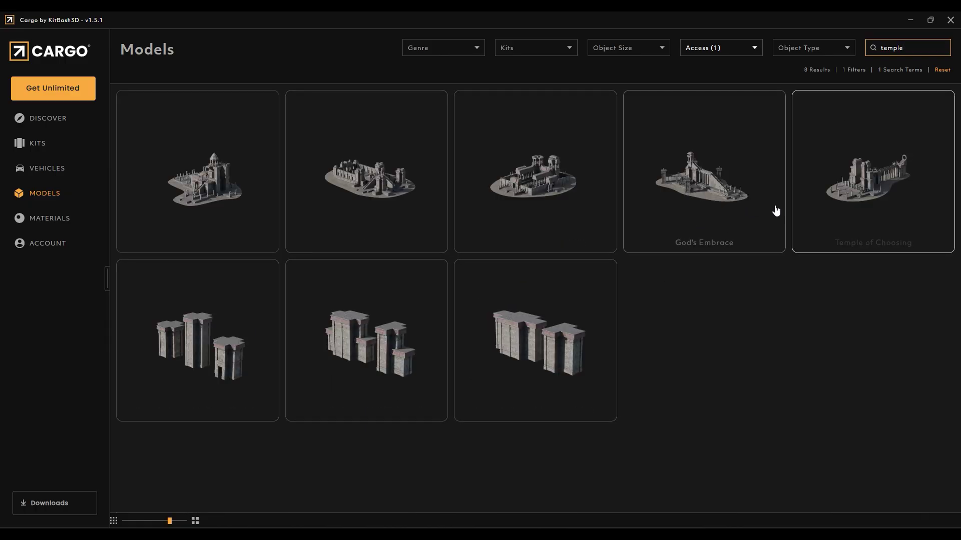
# Download the Temple of Choosing model for Unreal 5.3 with the 2k png texture size.
pyautogui.click(869, 182)
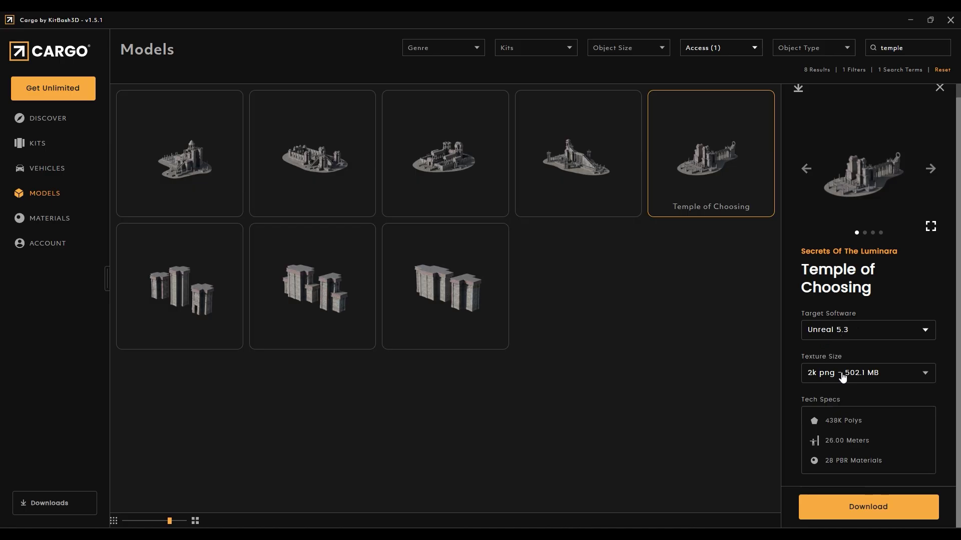
pyautogui.click(827, 383)
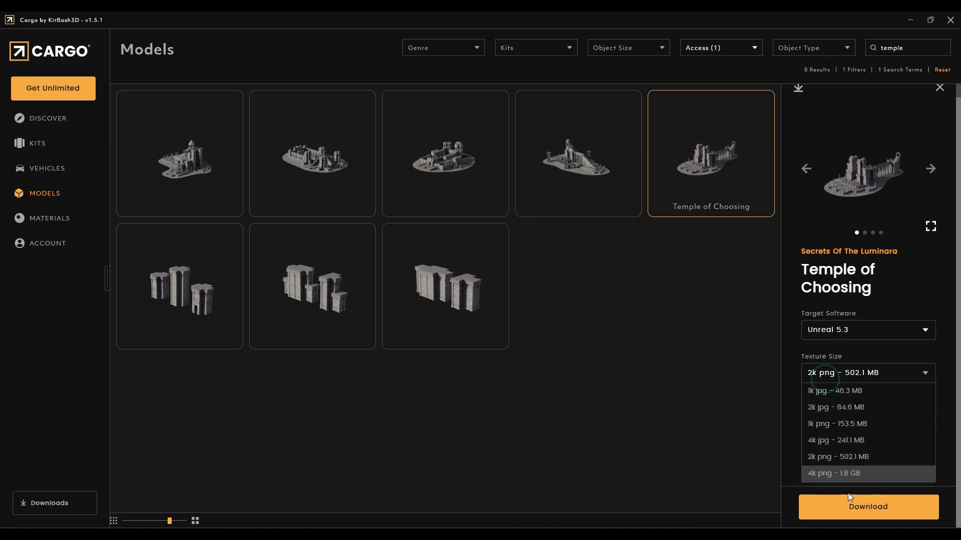
pyautogui.click(824, 459)
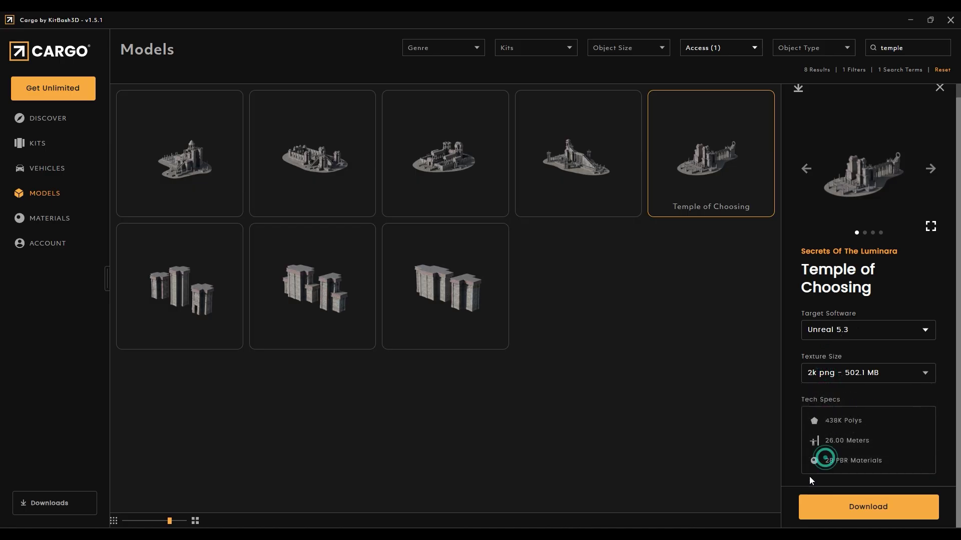
pyautogui.click(876, 513)
# Import the downloaded Temple Assembly Cross Module from Cargo into the Unreal level.
pyautogui.click(67, 474)
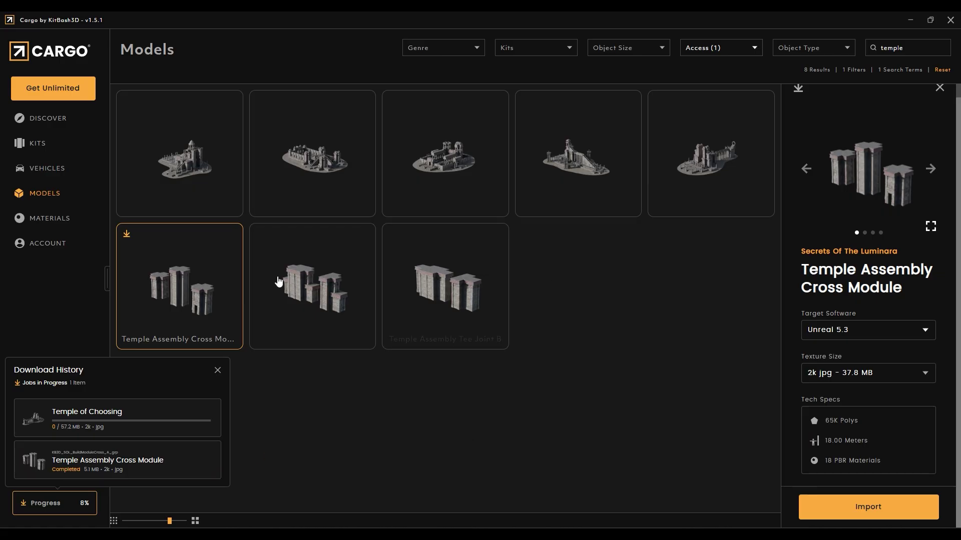
pyautogui.click(876, 513)
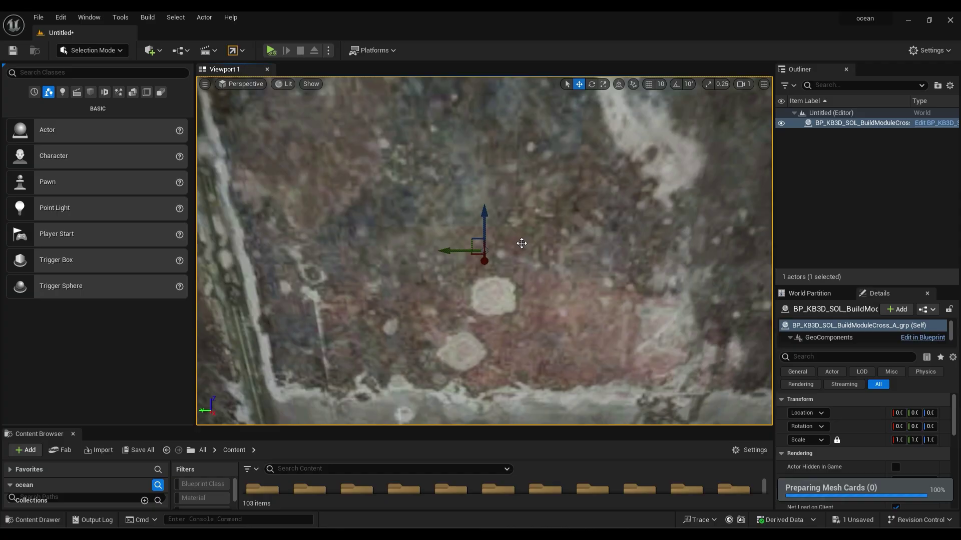
pyautogui.moveTo(487, 263); pyautogui.dragTo(484, 209)
pyautogui.moveTo(484, 210); pyautogui.dragTo(585, 193, button='right')
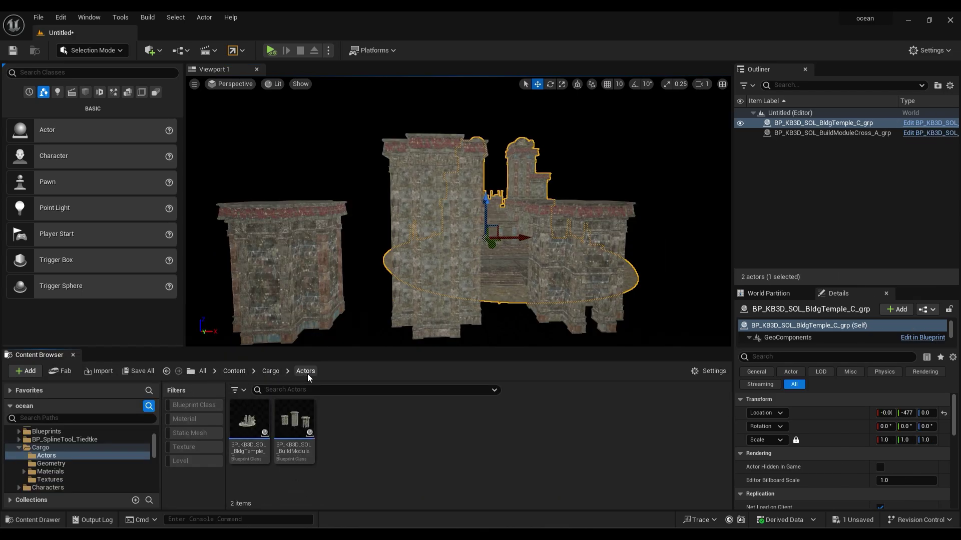
# Delete the imported temple and building module actors from the level, keeping their blueprints in the Cargo Actors folder.
pyautogui.moveTo(290, 426); pyautogui.dragTo(380, 240)
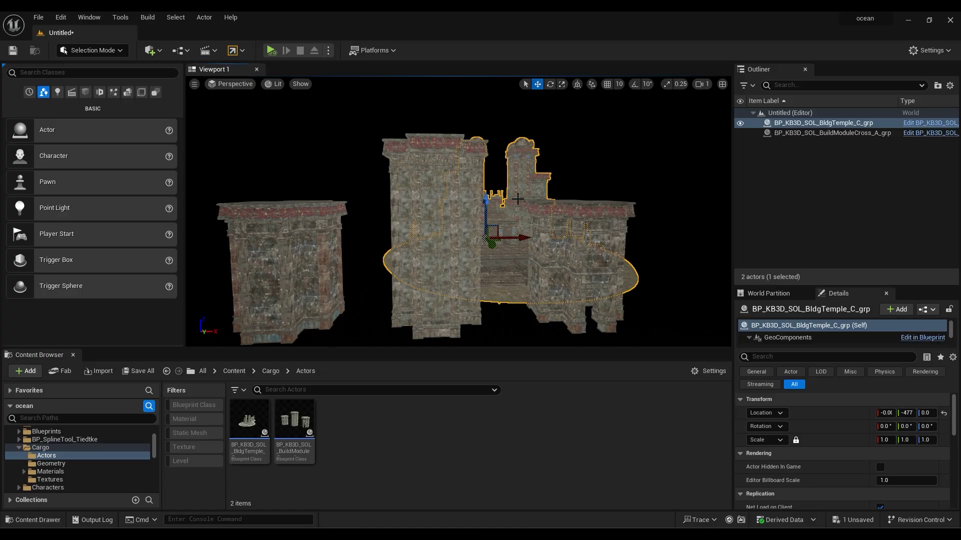
pyautogui.press('Delete')
pyautogui.click(450, 228)
pyautogui.press('Delete')
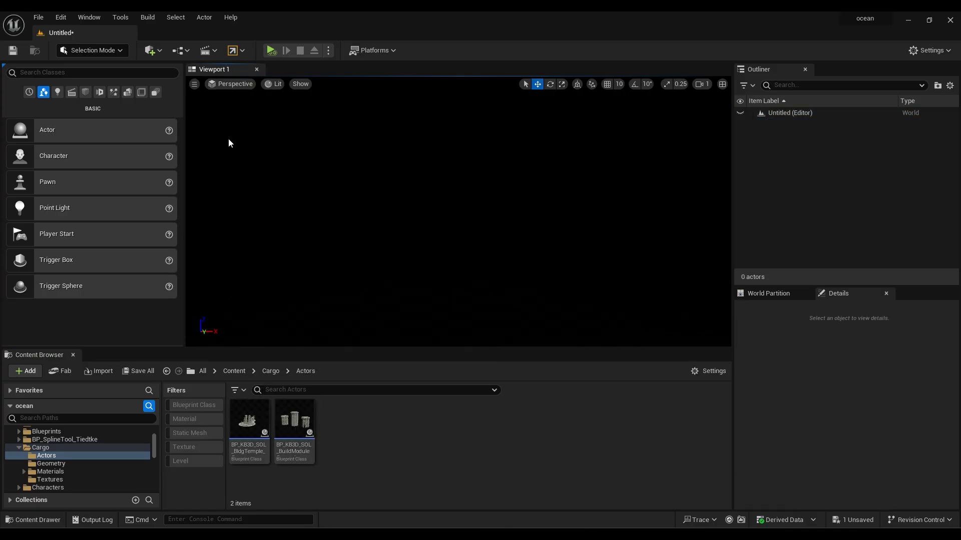
# Add a sky light, atmospheric light, sky atmosphere, volumetric cloud and height fog with the Env. Light Mixer.
pyautogui.click(89, 17)
pyautogui.click(157, 154)
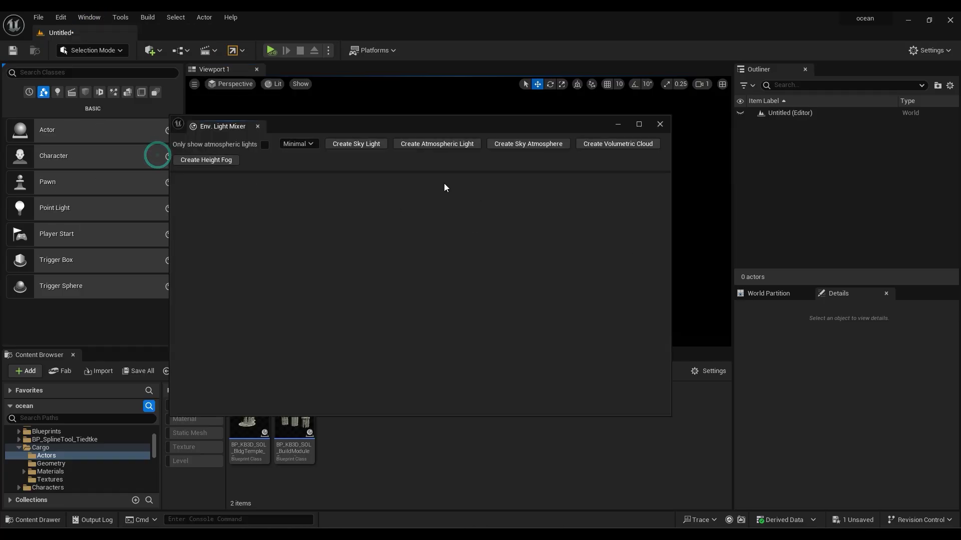
pyautogui.click(368, 144)
pyautogui.click(406, 146)
pyautogui.click(373, 144)
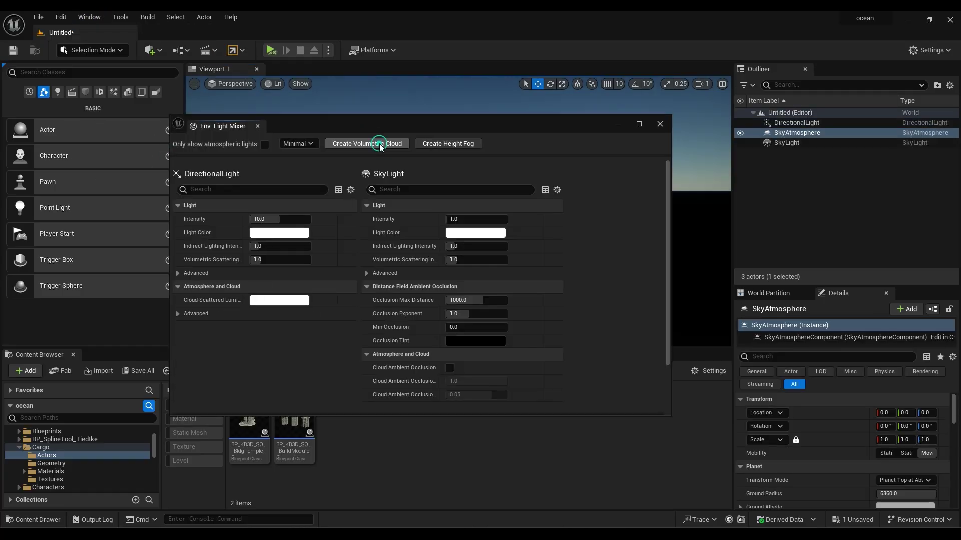
pyautogui.click(379, 145)
pyautogui.click(380, 145)
# Enable Volumetric Fog on the exponential height fog and close the Env. Light Mixer.
pyautogui.scroll(-10, 344, 347)
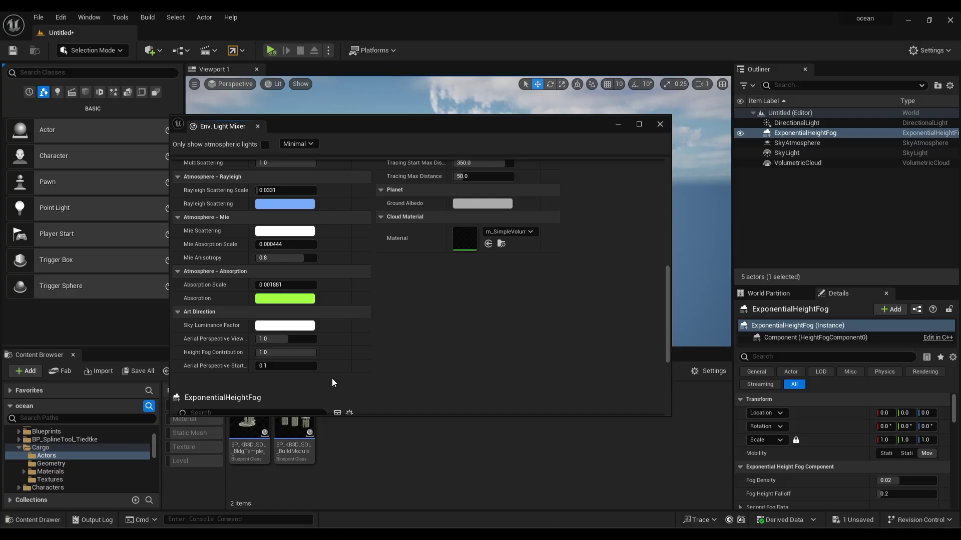
pyautogui.click(253, 398)
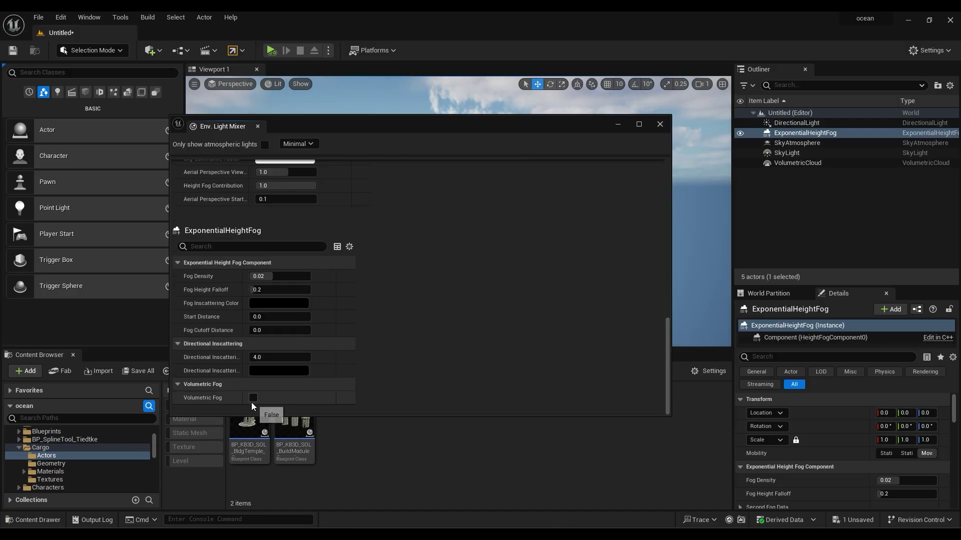
pyautogui.click(659, 124)
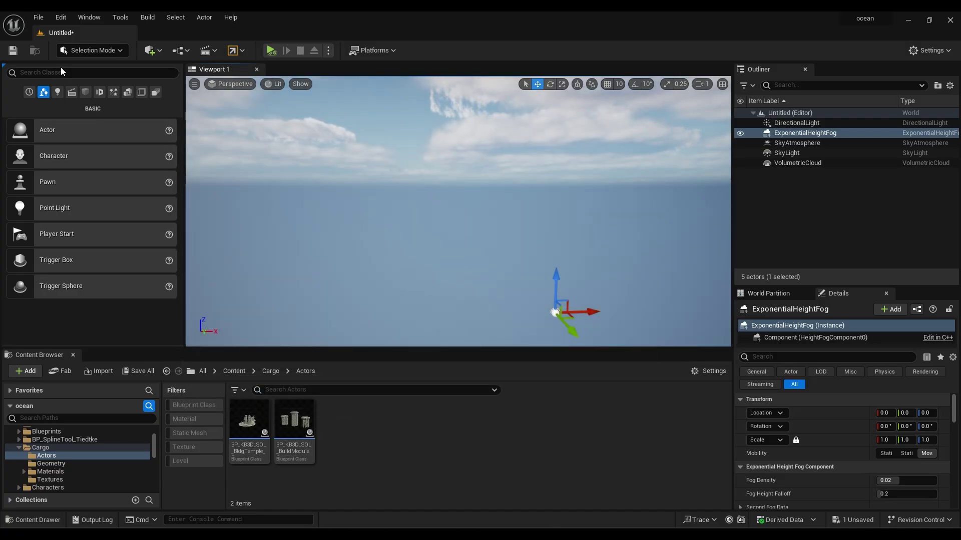
# Create a new landscape in Landscape Mode with a section size of 127×127 quads.
pyautogui.click(88, 50)
pyautogui.click(103, 78)
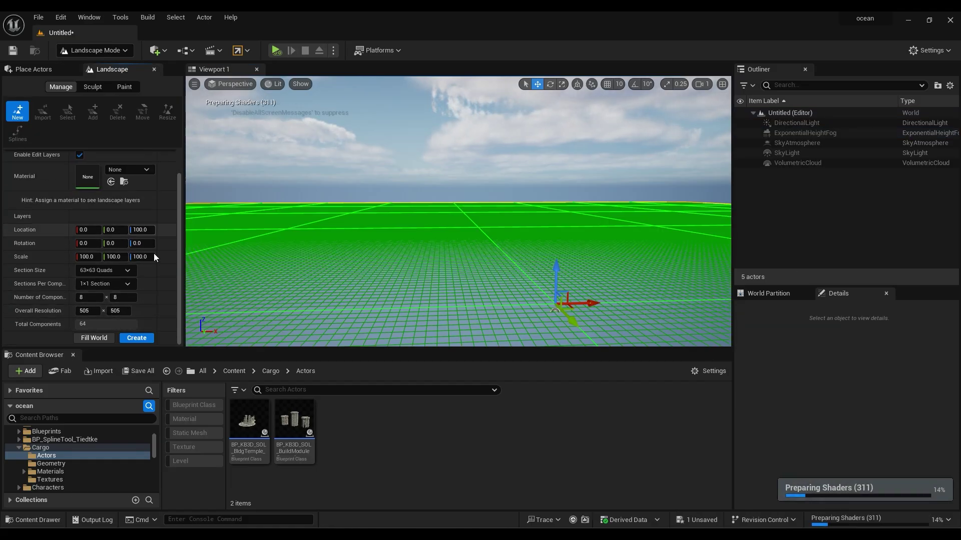
pyautogui.click(105, 271)
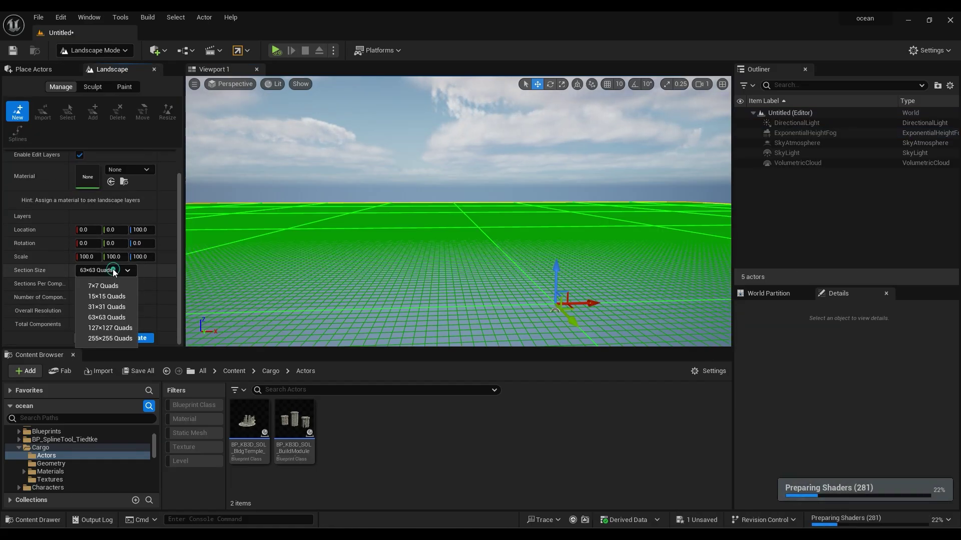
pyautogui.click(110, 328)
pyautogui.click(138, 339)
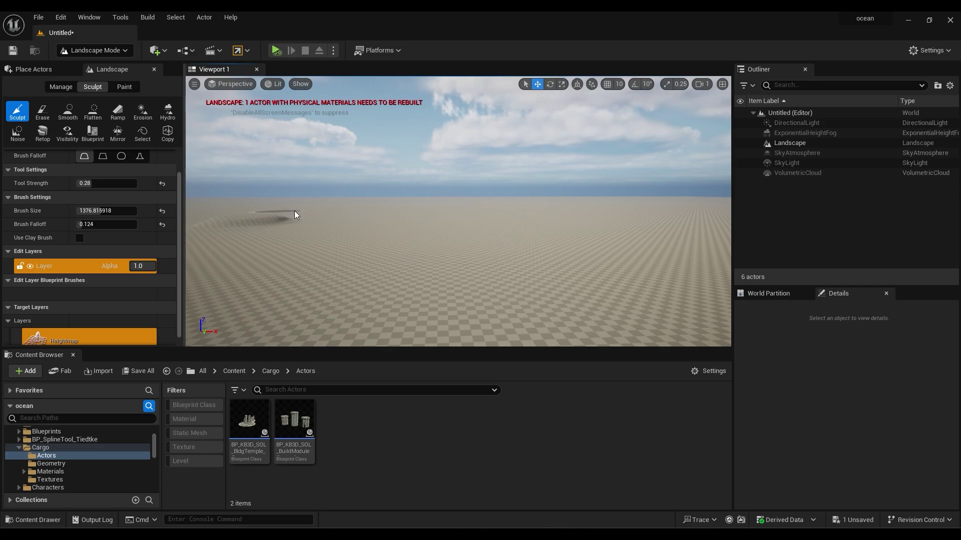
# Sculpt mounds and ridges across the landscape at a tool strength of 0.28.
pyautogui.moveTo(294, 215)
pyautogui.mouseDown()
pyautogui.moveTo(202, 262)
pyautogui.moveTo(268, 208)
pyautogui.moveTo(635, 204)
pyautogui.moveTo(466, 220)
pyautogui.mouseUp()
pyautogui.moveTo(465, 220); pyautogui.dragTo(282, 238, button='right')
pyautogui.moveTo(465, 270)
pyautogui.mouseDown(button='right')
pyautogui.moveTo(568, 210)
pyautogui.moveTo(568, 251)
pyautogui.moveTo(546, 270)
pyautogui.mouseUp(button='right')
pyautogui.scroll(7, 568, 210)
pyautogui.moveTo(315, 195)
pyautogui.mouseDown()
pyautogui.moveTo(345, 157)
pyautogui.moveTo(218, 227)
pyautogui.mouseUp()
pyautogui.moveTo(630, 180); pyautogui.dragTo(722, 254)
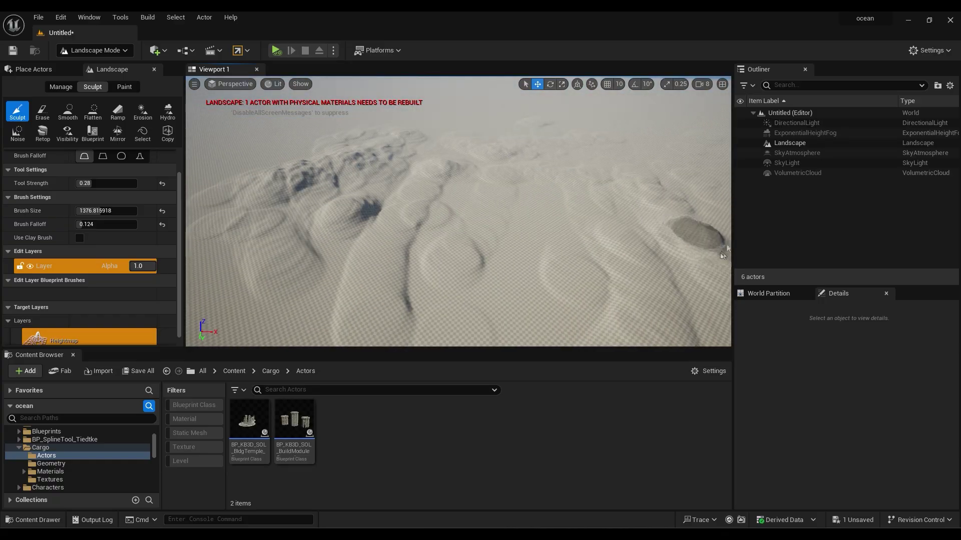
# Adjust the sculpting strength and brush size to raise more relief along the landscape's sides, and activate the Smooth tool.
pyautogui.moveTo(91, 183); pyautogui.dragTo(98, 184)
pyautogui.moveTo(103, 211); pyautogui.dragTo(92, 225)
pyautogui.moveTo(695, 200); pyautogui.dragTo(708, 201)
pyautogui.moveTo(295, 172)
pyautogui.mouseDown()
pyautogui.moveTo(311, 208)
pyautogui.moveTo(372, 260)
pyautogui.moveTo(250, 281)
pyautogui.mouseUp()
pyautogui.moveTo(706, 250); pyautogui.dragTo(668, 240)
pyautogui.click(67, 111)
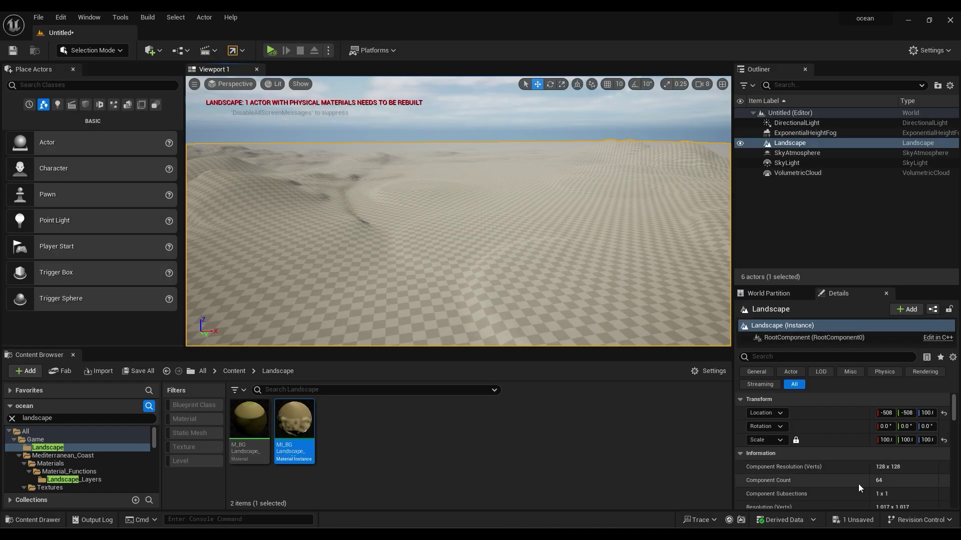
# Assign the selected MI_BG Landscape material instance as the landscape's material.
pyautogui.scroll(-3, 792, 463)
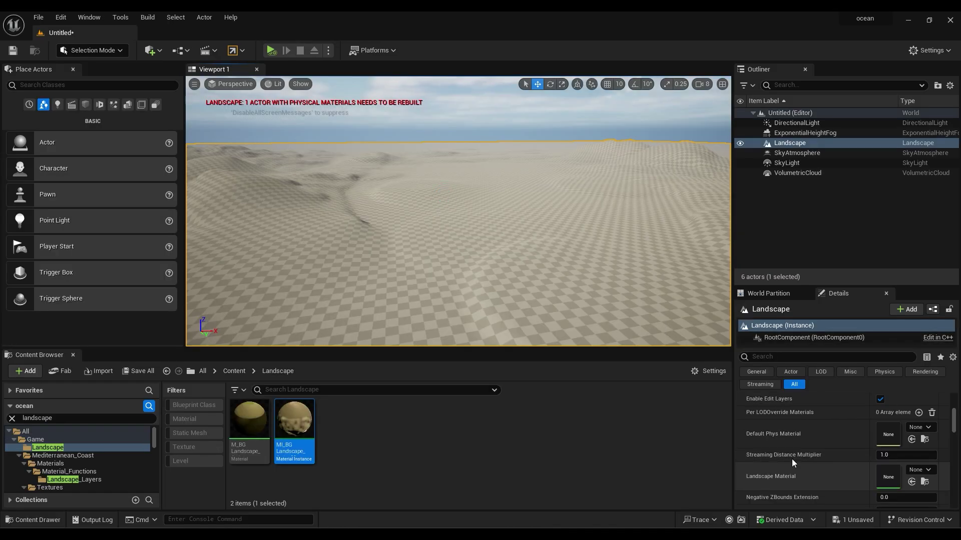
pyautogui.scroll(-1, 851, 468)
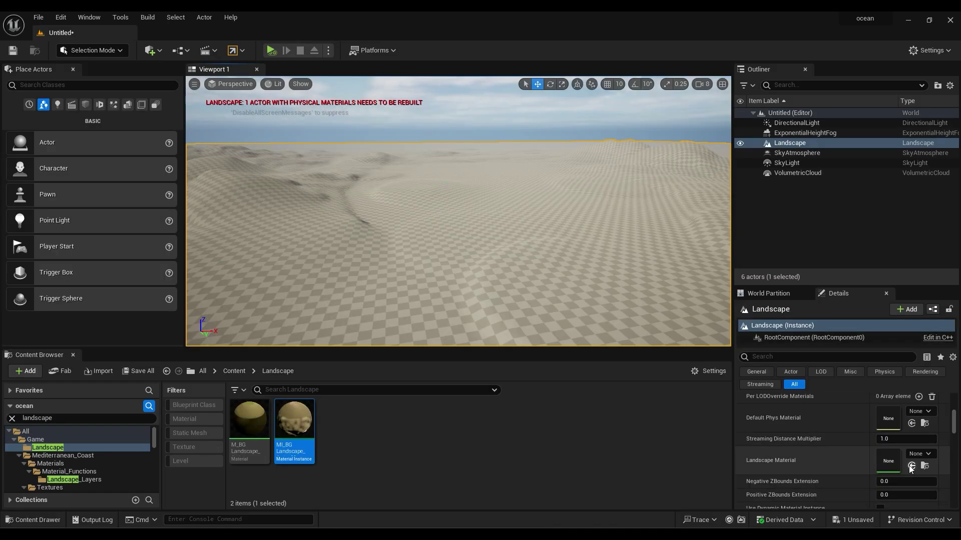
pyautogui.click(911, 467)
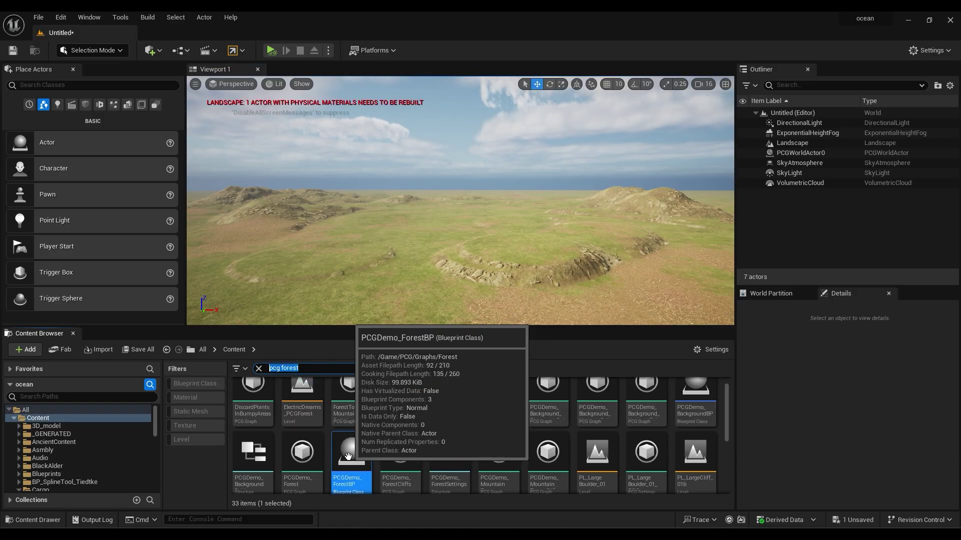
# Place the PCGDemo_ForestBP blueprint on the landscape near its centre.
pyautogui.moveTo(348, 454); pyautogui.dragTo(444, 215)
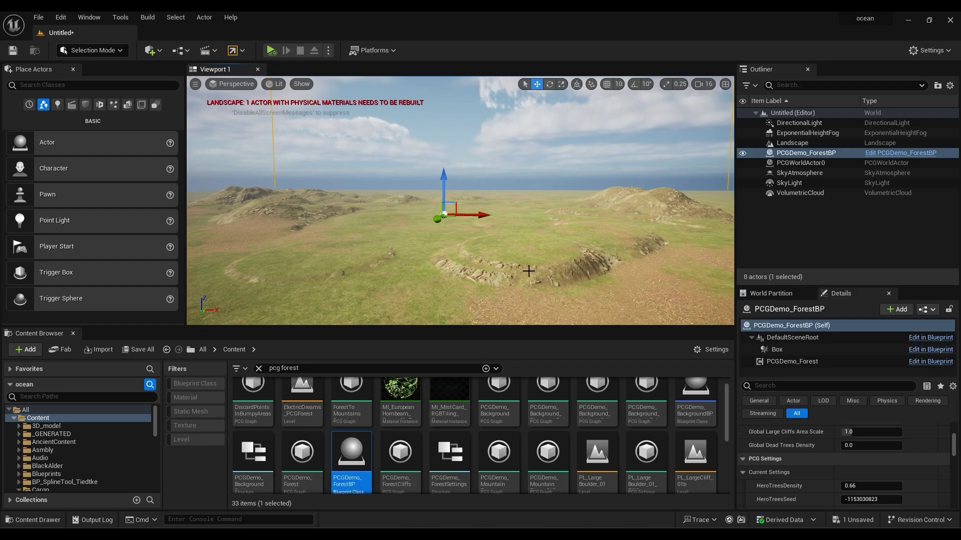
pyautogui.moveTo(529, 270); pyautogui.dragTo(529, 303, button='right')
pyautogui.press('e')
pyautogui.press('s')
pyautogui.moveTo(652, 260)
pyautogui.mouseDown(button='right')
pyautogui.moveTo(652, 280)
pyautogui.moveTo(652, 247)
pyautogui.mouseUp(button='right')
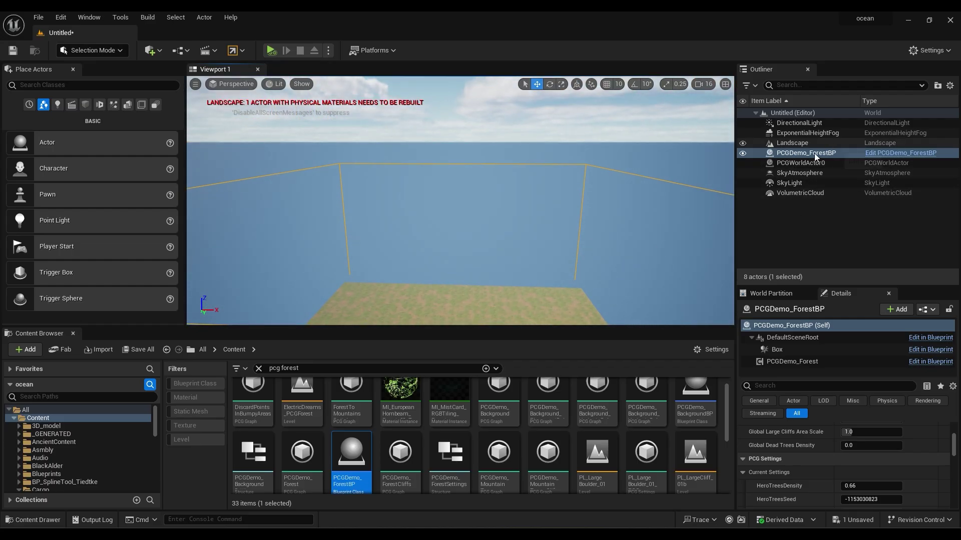
# Reduce the Box Extent of the forest blueprint's Box component to about 25464, 33413 and 30330.
pyautogui.click(778, 350)
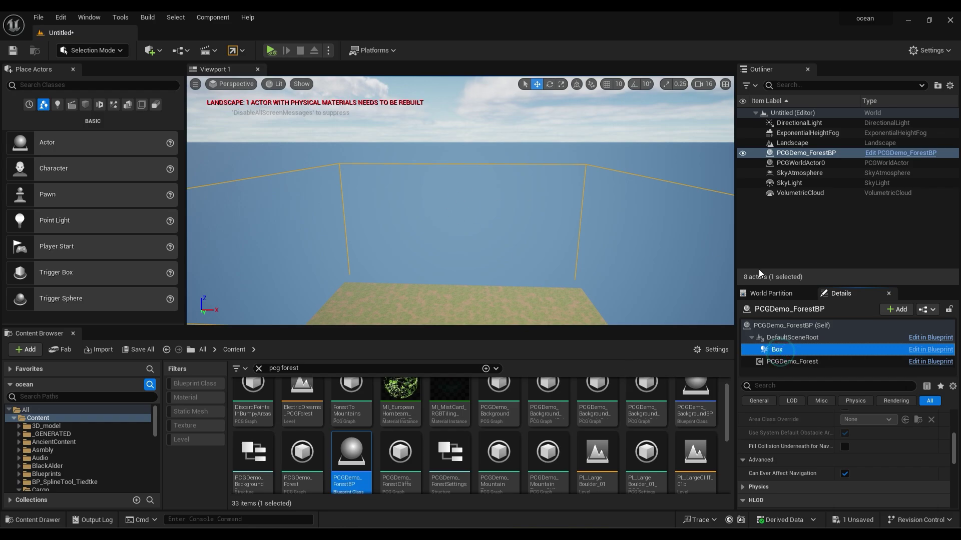
pyautogui.scroll(5, 817, 449)
pyautogui.scroll(-3, 867, 496)
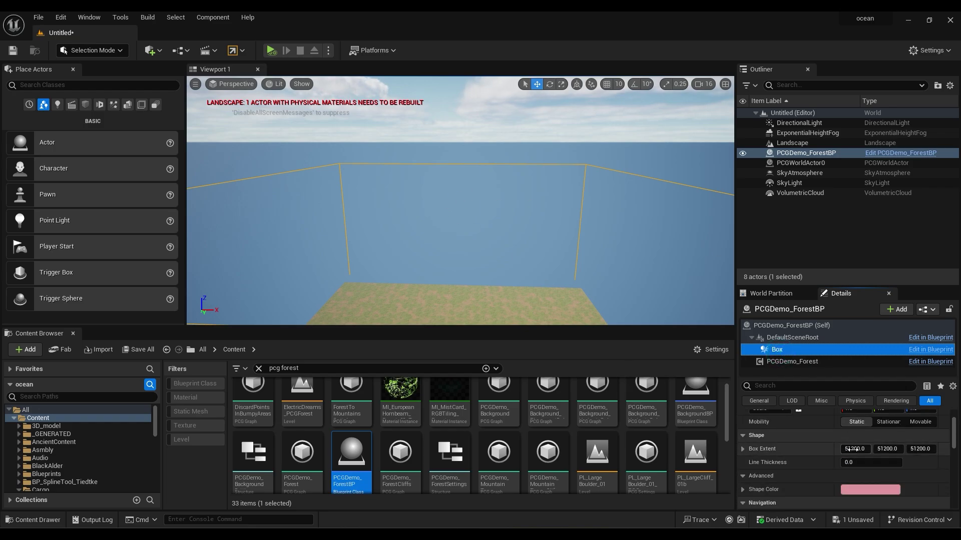
pyautogui.moveTo(862, 450); pyautogui.dragTo(887, 449)
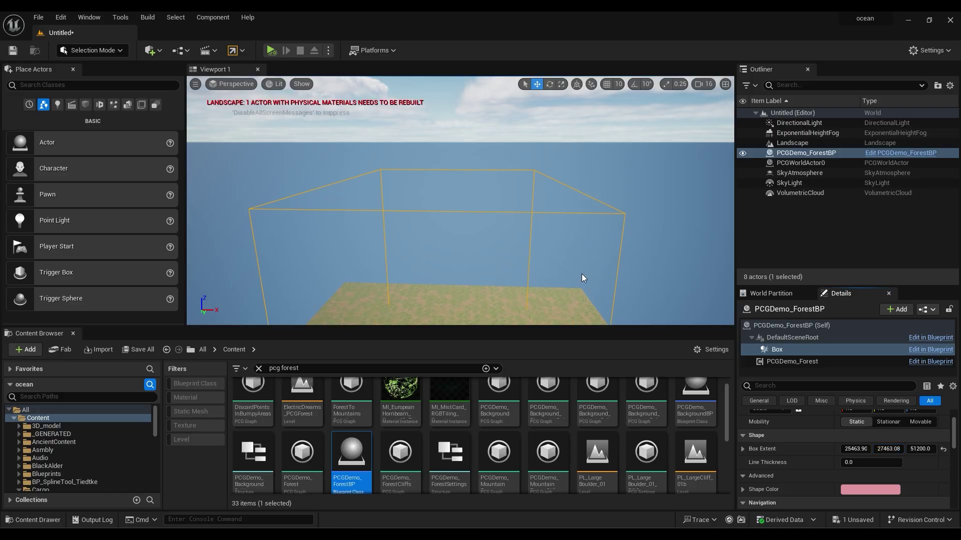
pyautogui.moveTo(583, 278); pyautogui.dragTo(581, 300, button='right')
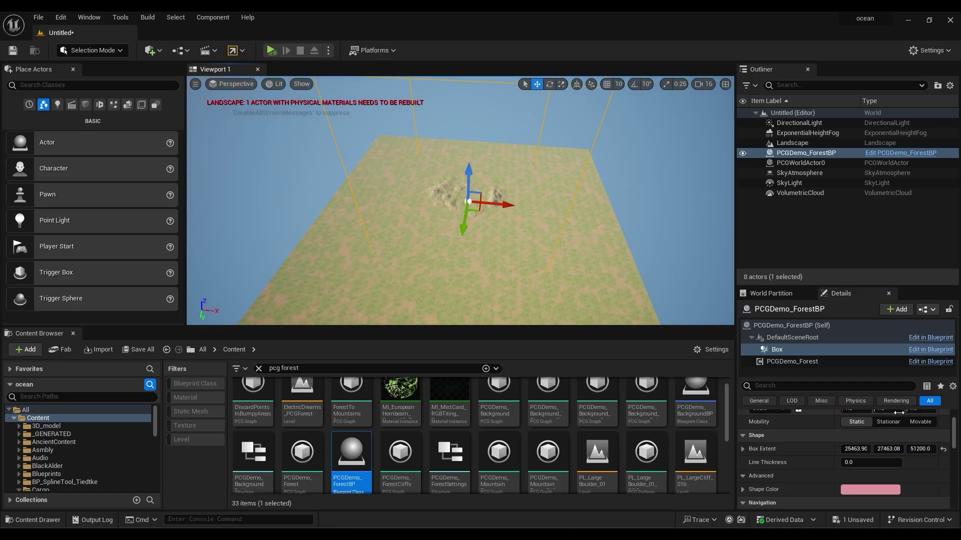
pyautogui.moveTo(495, 238); pyautogui.dragTo(498, 175, button='right')
pyautogui.press('w')
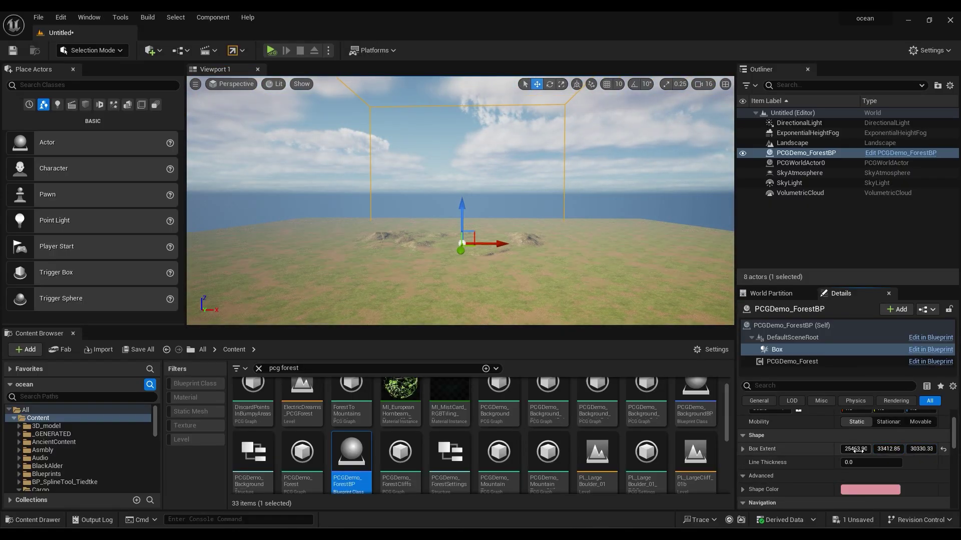
# Adjust the Box component's X extent to about 38159 so it covers more of the landscape's width.
pyautogui.moveTo(856, 449); pyautogui.dragTo(851, 448)
pyautogui.moveTo(482, 239); pyautogui.dragTo(361, 237, button='right')
pyautogui.press('d')
pyautogui.moveTo(482, 238); pyautogui.dragTo(446, 237)
pyautogui.moveTo(855, 449)
pyautogui.mouseDown()
pyautogui.moveTo(897, 449)
pyautogui.moveTo(860, 449)
pyautogui.mouseUp()
# Enlarge the Box component's Y extent to about 39732, checking its coverage of the landscape.
pyautogui.press('w')
pyautogui.moveTo(531, 250); pyautogui.dragTo(665, 295, button='right')
pyautogui.press('a')
pyautogui.moveTo(889, 449); pyautogui.dragTo(879, 449)
pyautogui.moveTo(501, 240); pyautogui.dragTo(517, 210, button='right')
pyautogui.press('w')
pyautogui.press('s')
pyautogui.press('s')
pyautogui.moveTo(512, 251)
pyautogui.mouseDown(button='right')
pyautogui.moveTo(506, 273)
pyautogui.moveTo(504, 262)
pyautogui.mouseUp(button='right')
pyautogui.press('w')
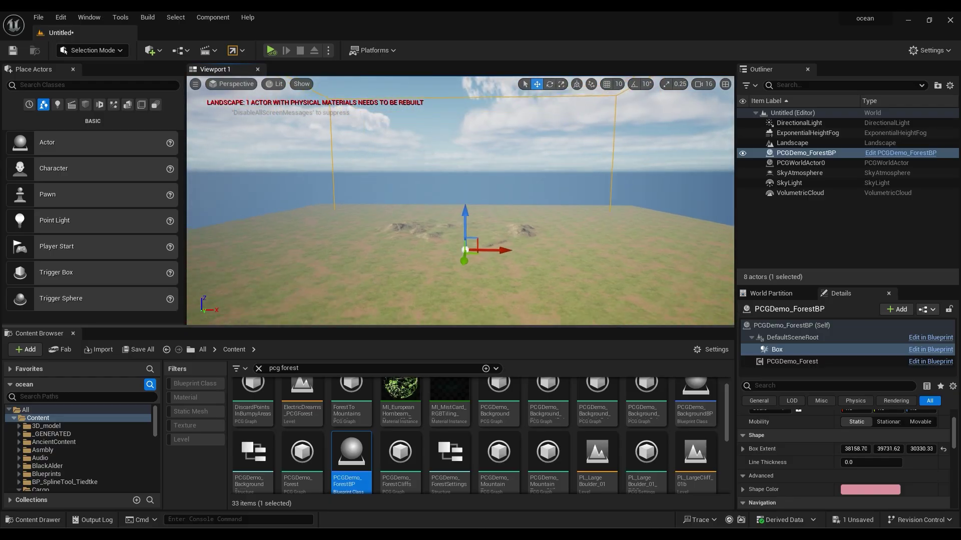
# Set the PCGDemo_Forest component's Generation Trigger to Generate on Load and deselect the actor.
pyautogui.scroll(-1, 802, 418)
pyautogui.click(792, 362)
pyautogui.scroll(-5, 819, 465)
pyautogui.click(874, 449)
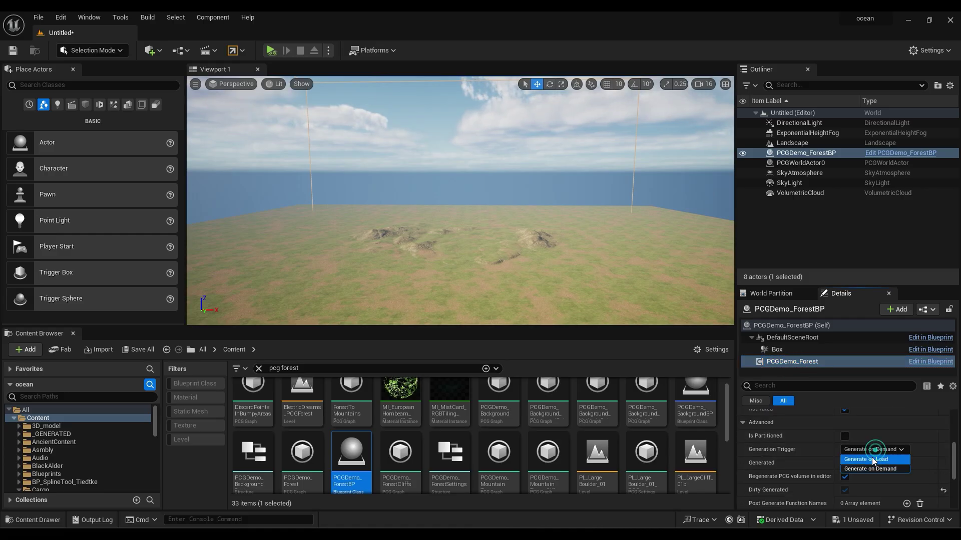
pyautogui.click(881, 460)
pyautogui.click(551, 161)
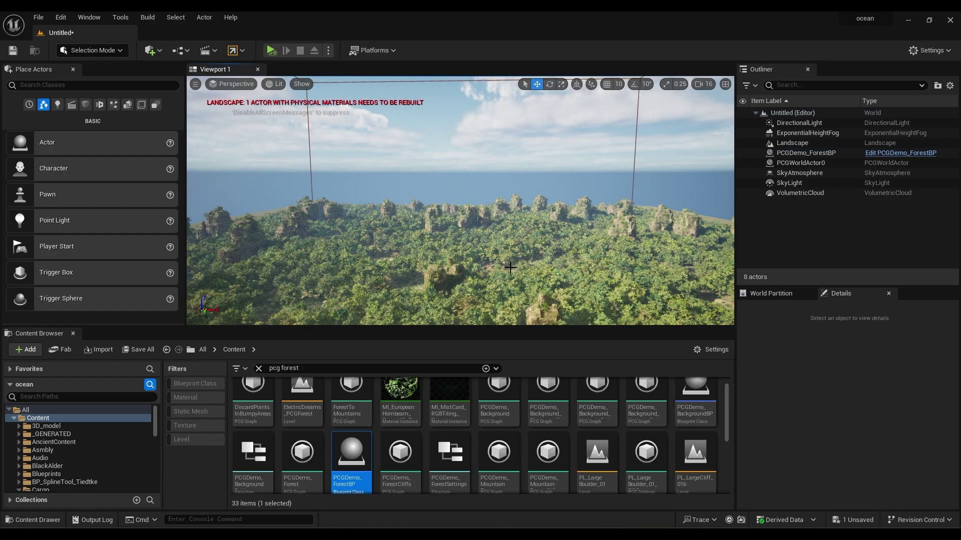
# Search the content for "man" and place the ABP_Manny mannequin in a ground-level forest clearing.
pyautogui.press('w')
pyautogui.moveTo(507, 263); pyautogui.dragTo(455, 315, button='right')
pyautogui.press('w')
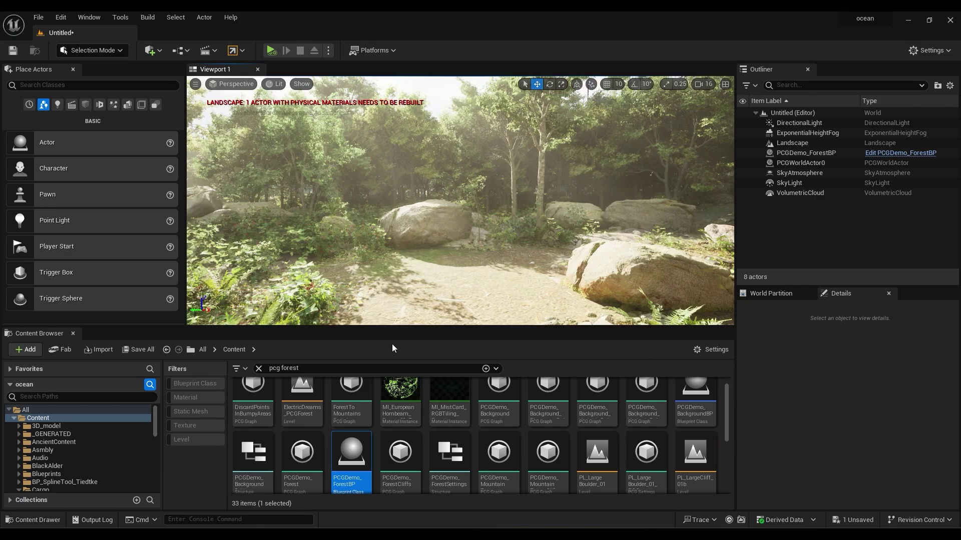
pyautogui.moveTo(321, 369); pyautogui.dragTo(219, 371)
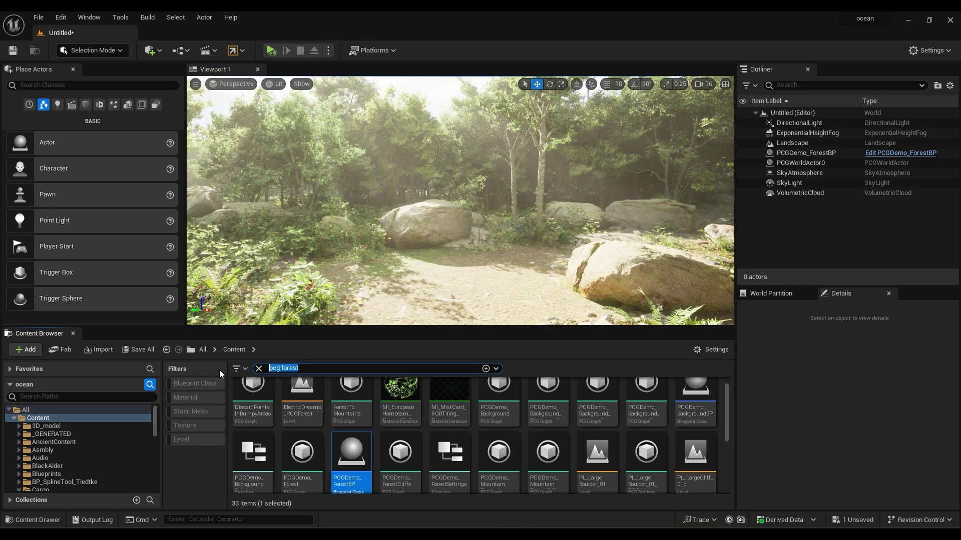
pyautogui.write('man')
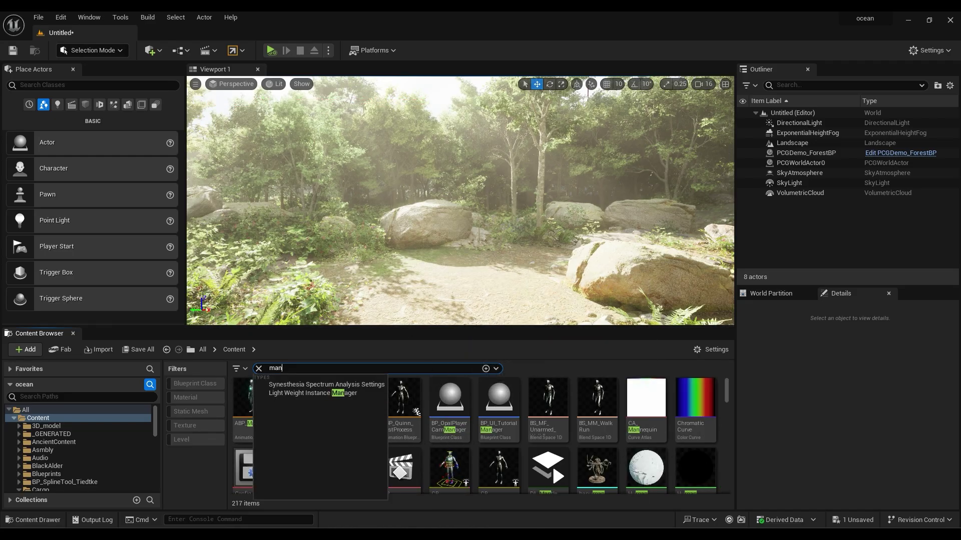
pyautogui.click(508, 353)
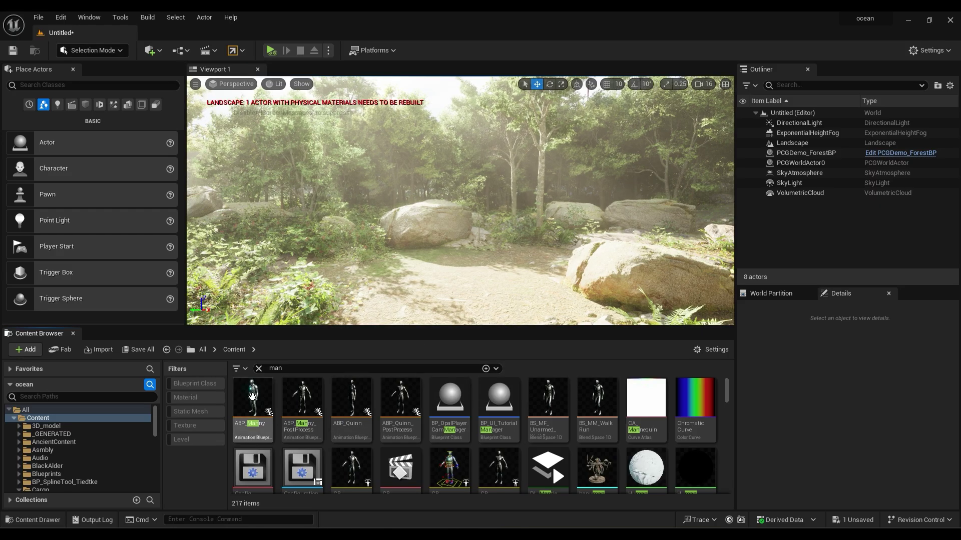
pyautogui.moveTo(253, 396); pyautogui.dragTo(467, 283)
pyautogui.moveTo(499, 241); pyautogui.dragTo(469, 283)
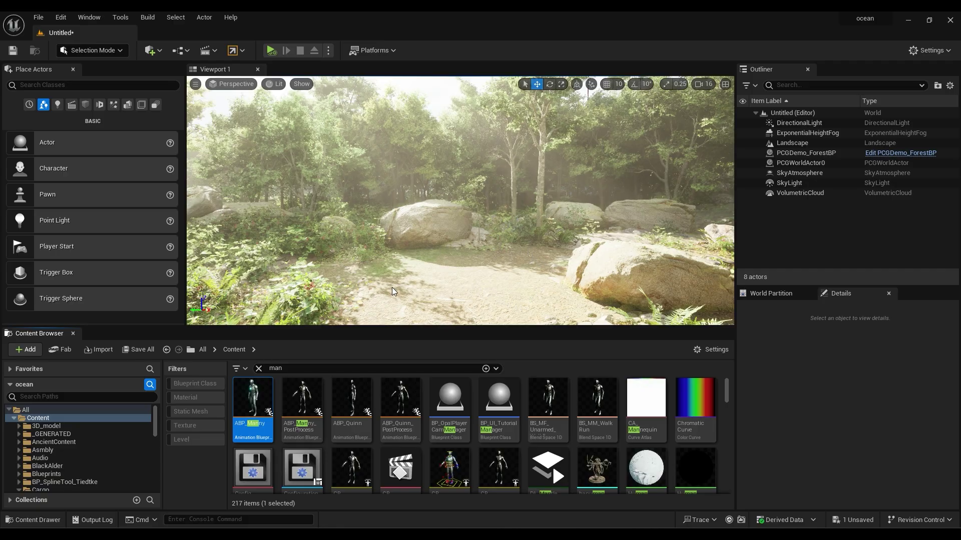
pyautogui.moveTo(392, 287); pyautogui.dragTo(481, 302)
# Set the camera speed to 1 and enlarge the viewport to check the mannequin's scale against the forest.
pyautogui.click(731, 108)
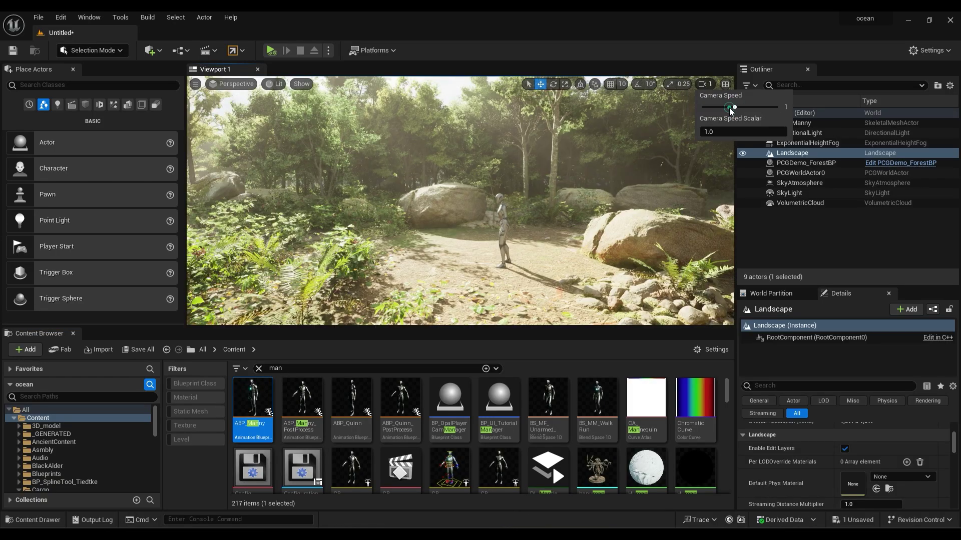
pyautogui.click(854, 228)
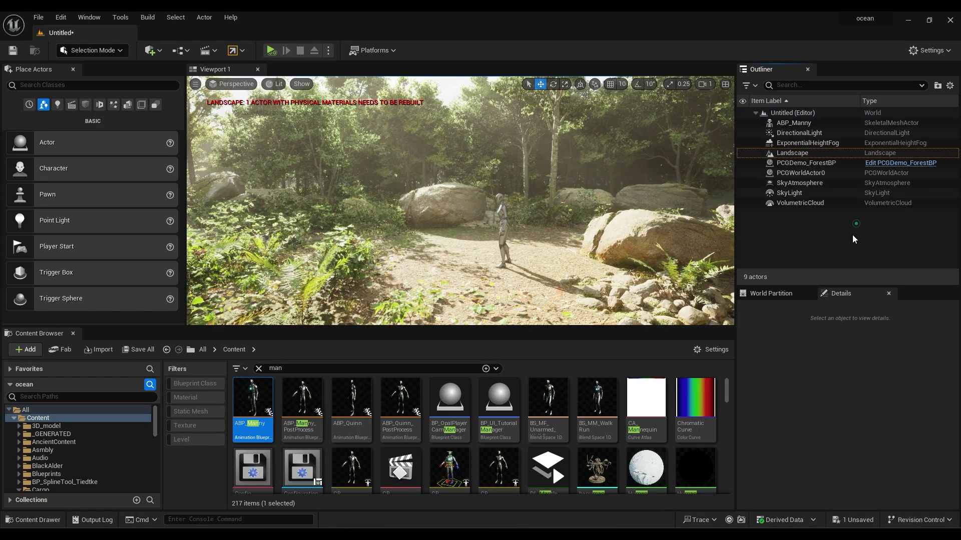
pyautogui.moveTo(544, 327); pyautogui.dragTo(554, 421)
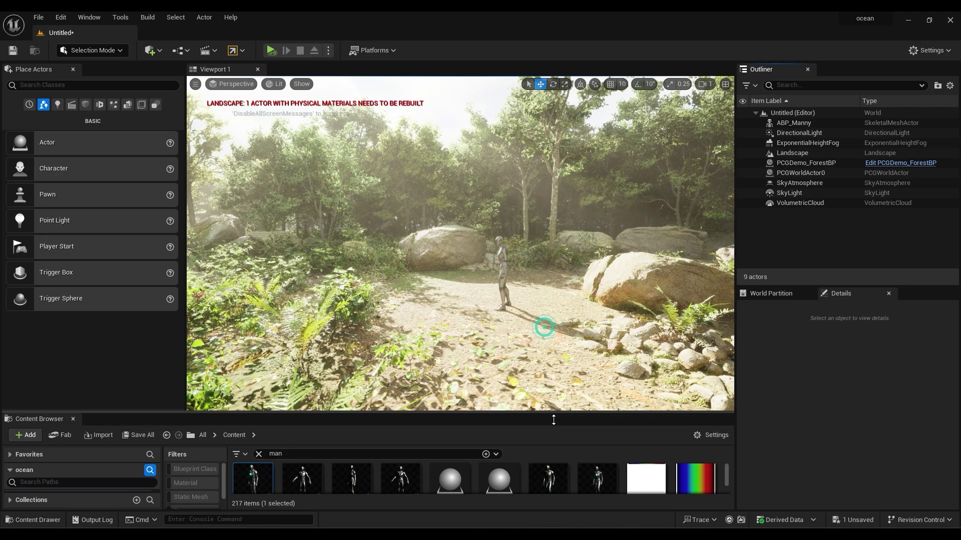
pyautogui.scroll(5, 561, 292)
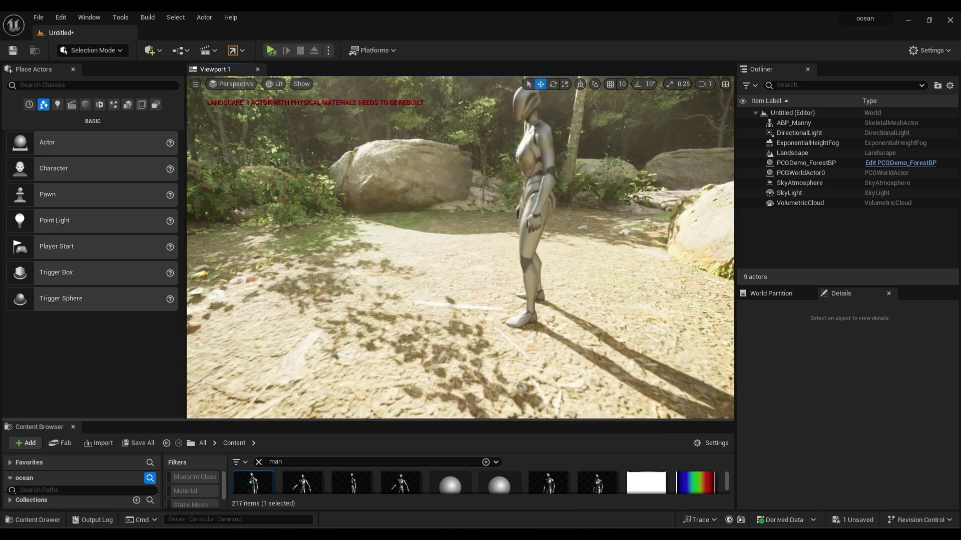
pyautogui.scroll(3, 588, 278)
pyautogui.moveTo(589, 278); pyautogui.dragTo(400, 245, button='right')
pyautogui.moveTo(460, 248); pyautogui.dragTo(468, 250, button='right')
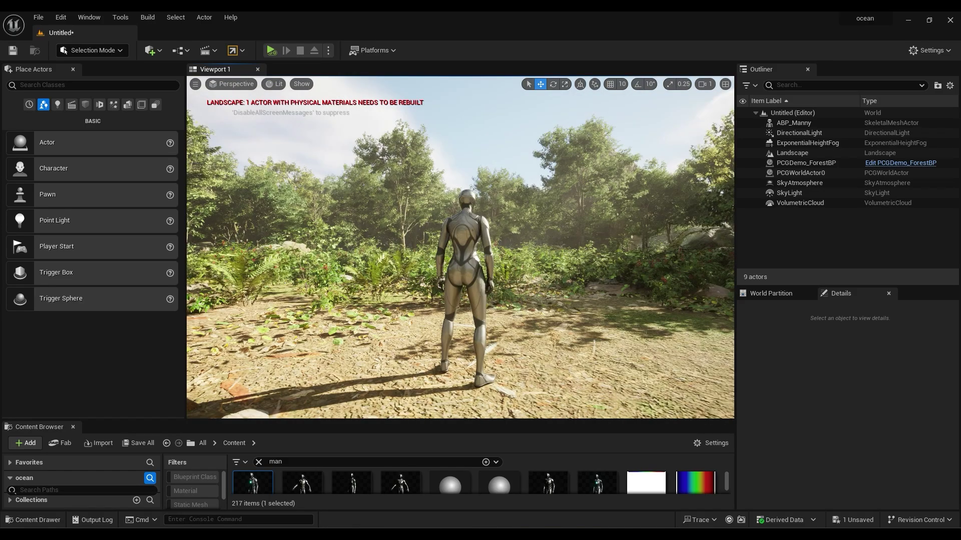
pyautogui.moveTo(555, 280); pyautogui.dragTo(576, 280, button='right')
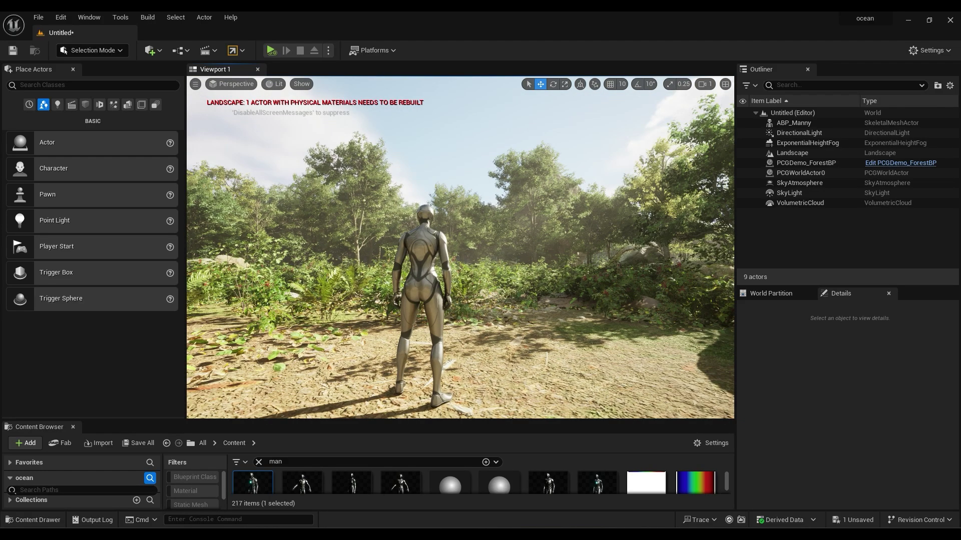
# Set the Global Trees Density of PCGDemo_ForestBP to 1.8.
pyautogui.click(420, 300)
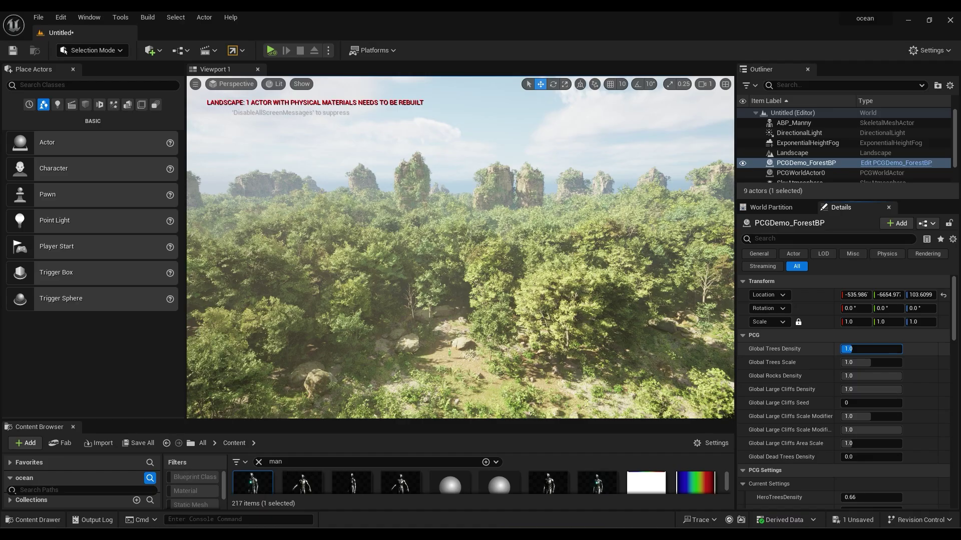
pyautogui.write('1.8')
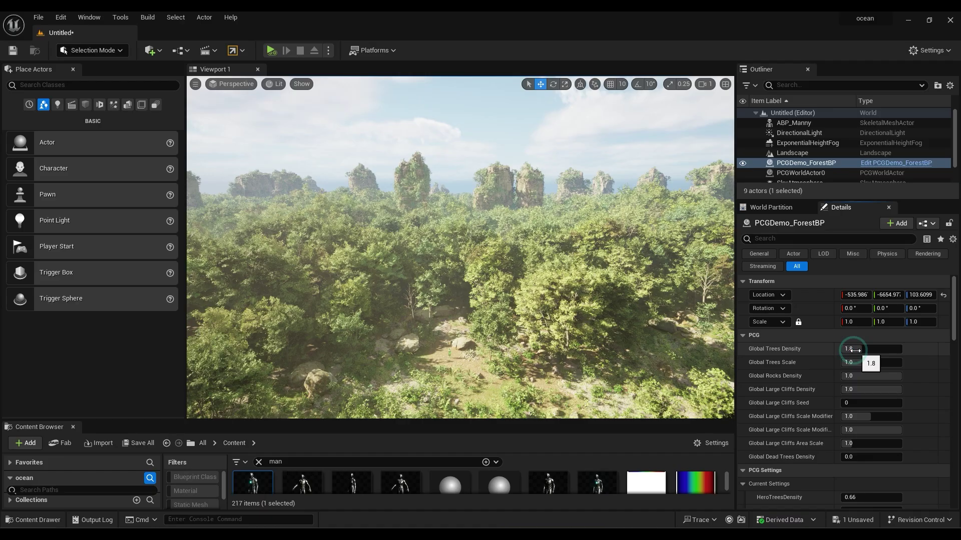
pyautogui.press('Return')
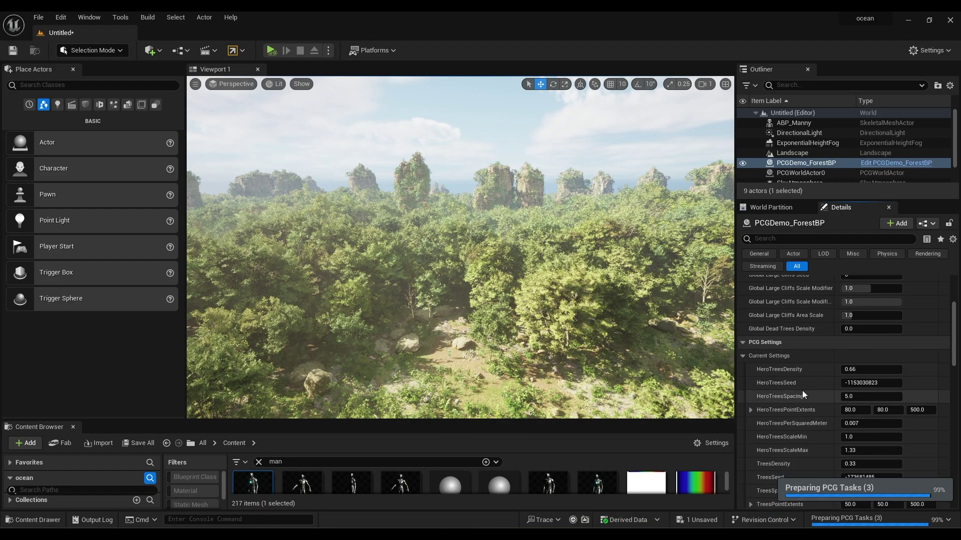
# Change LargeCliffsSeed in the forest's PCG settings to -714556656 to rearrange the cliffs.
pyautogui.scroll(-5, 796, 396)
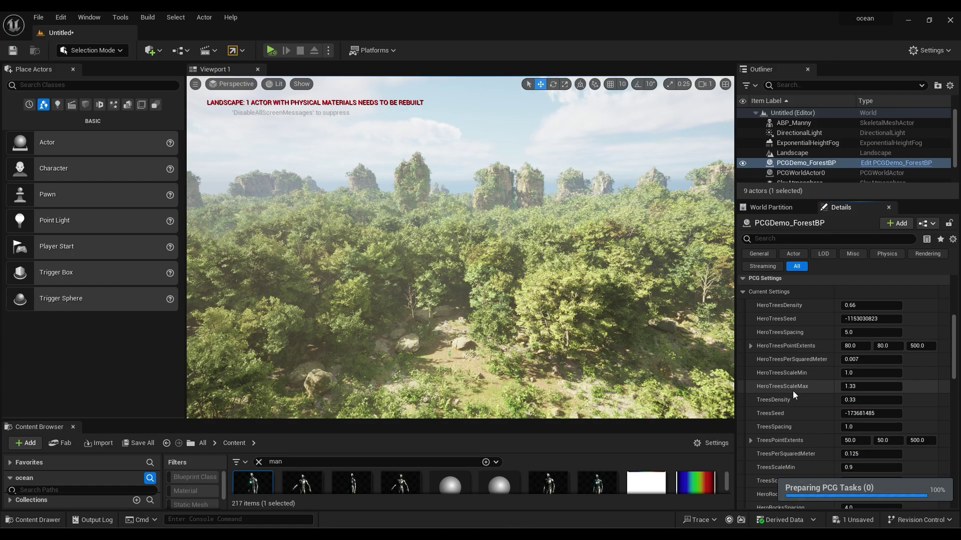
pyautogui.scroll(-5, 782, 446)
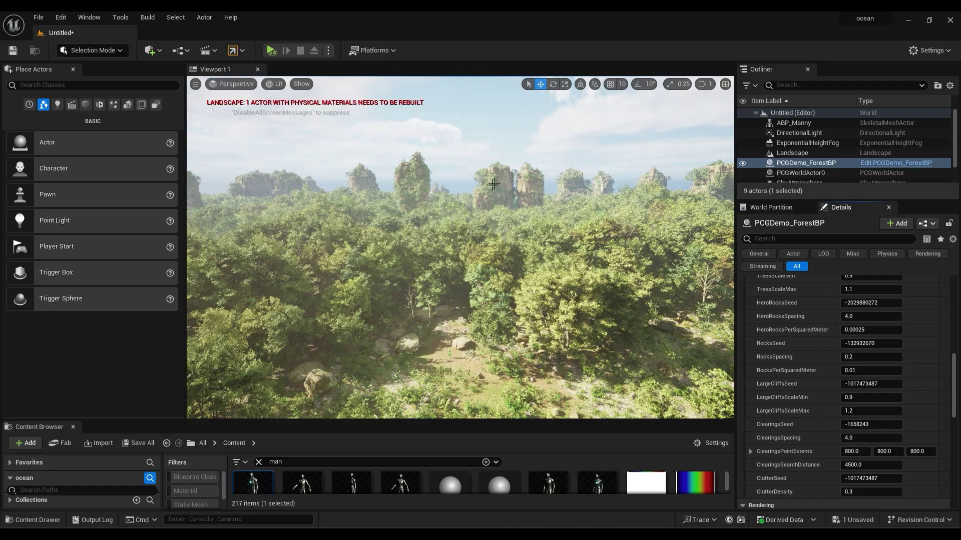
pyautogui.scroll(-5, 790, 431)
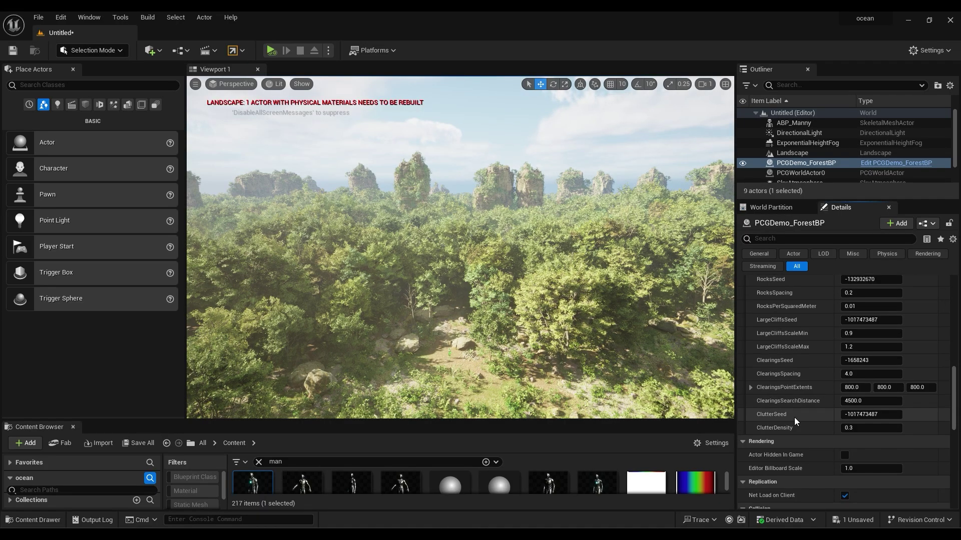
pyautogui.scroll(3, 799, 419)
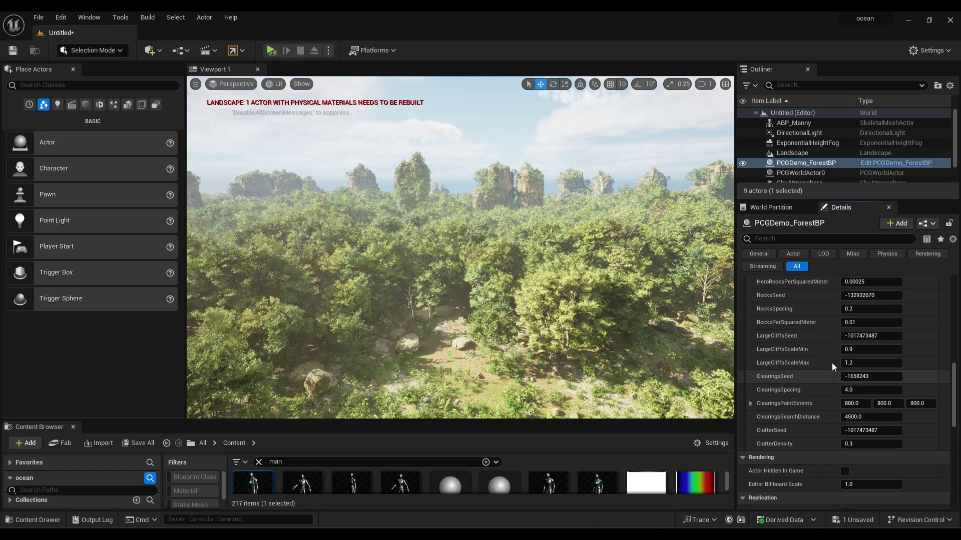
pyautogui.scroll(1, 846, 366)
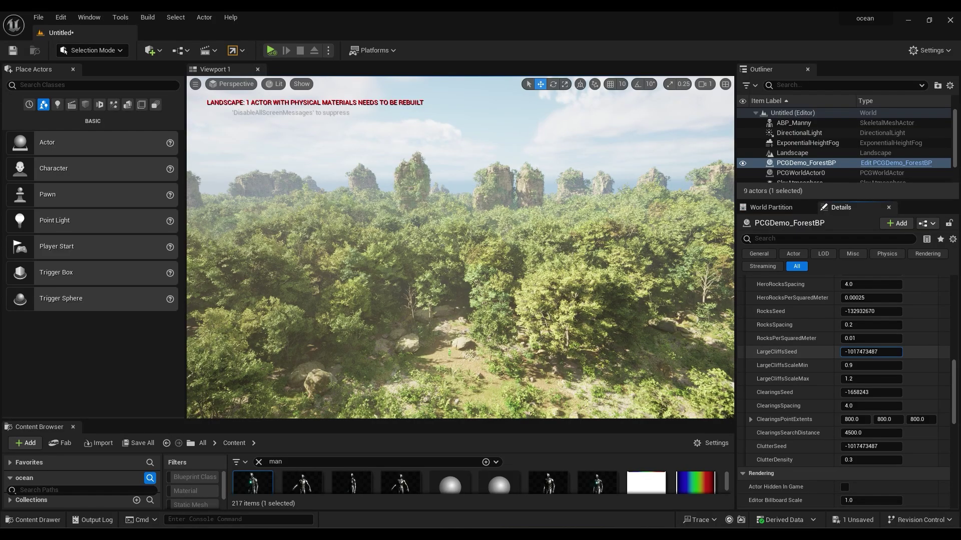
pyautogui.moveTo(864, 352); pyautogui.dragTo(864, 353)
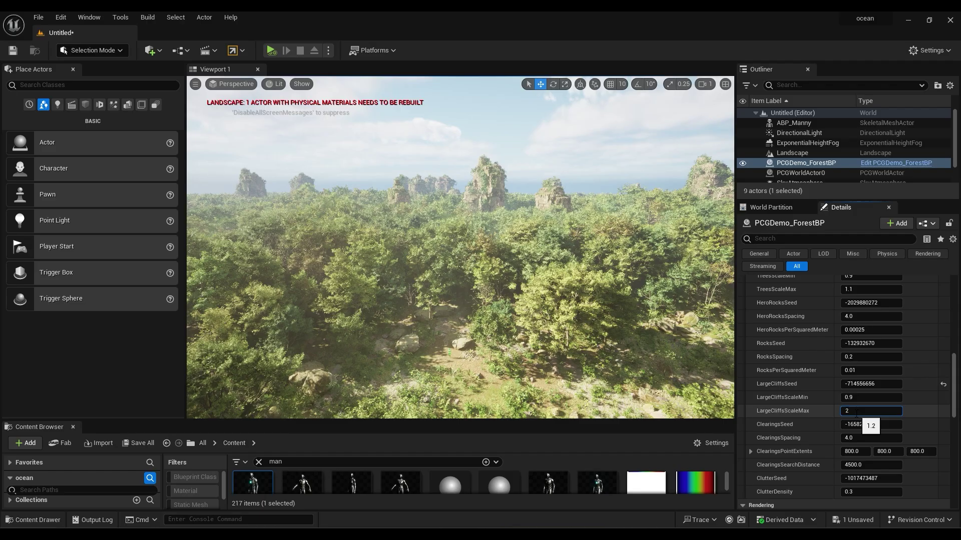
# Set LargeCliffsScaleMax to 2.0 and LargeCliffsScaleMin to 1.5.
pyautogui.click(855, 413)
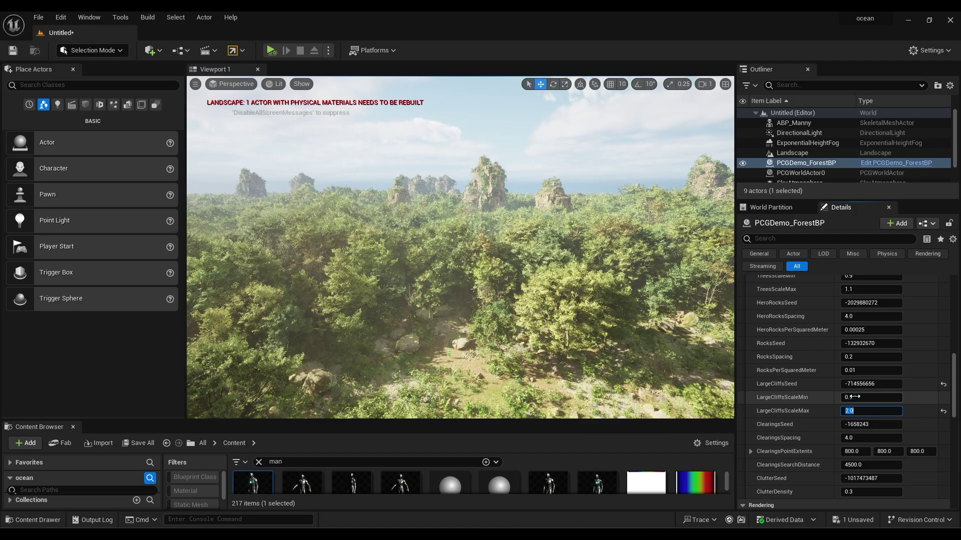
pyautogui.click(854, 398)
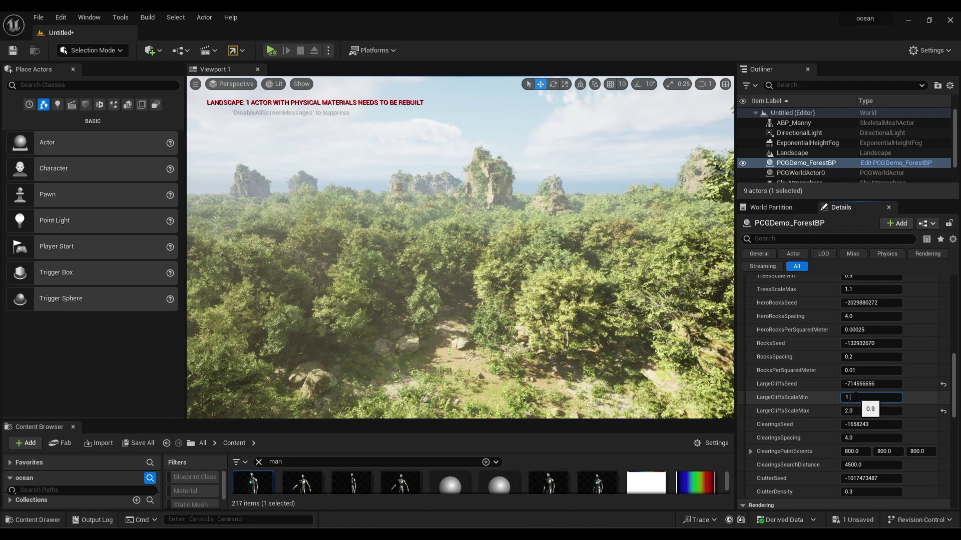
pyautogui.write('1.5')
pyautogui.press('Return')
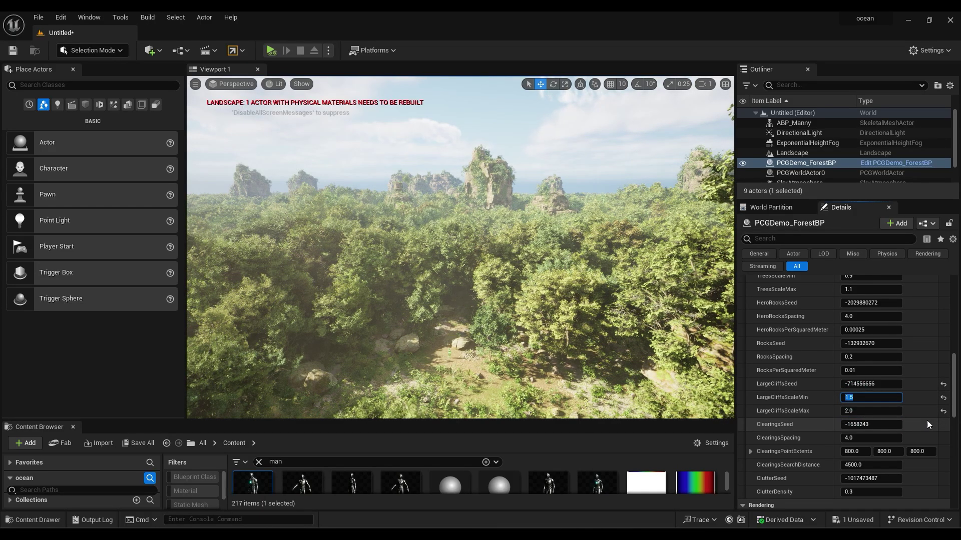
pyautogui.click(930, 421)
# Try LargeCliffsSeed -714556653 and change it to -434044145 for a different cliff arrangement.
pyautogui.click(874, 384)
pyautogui.press('BackSpace')
pyautogui.write('3')
pyautogui.press('Return')
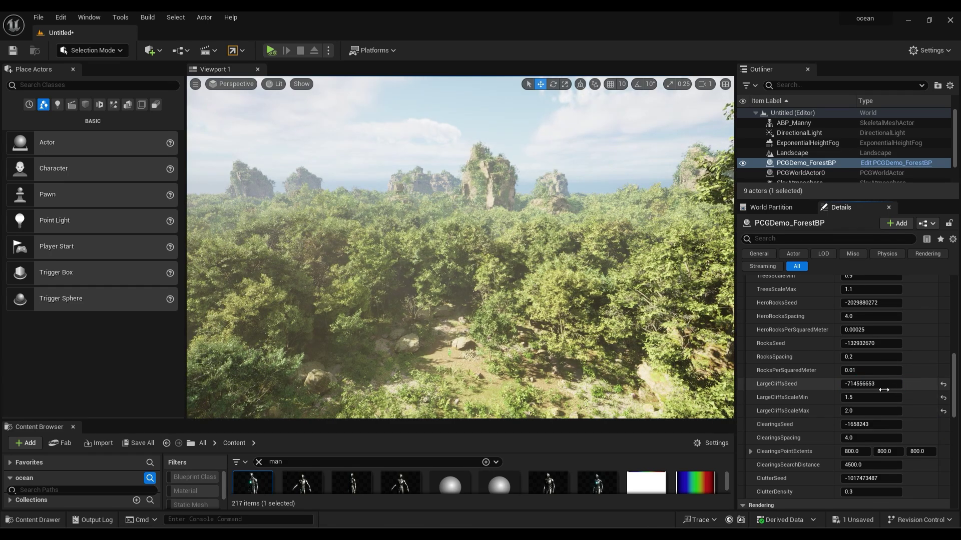
pyautogui.click(871, 384)
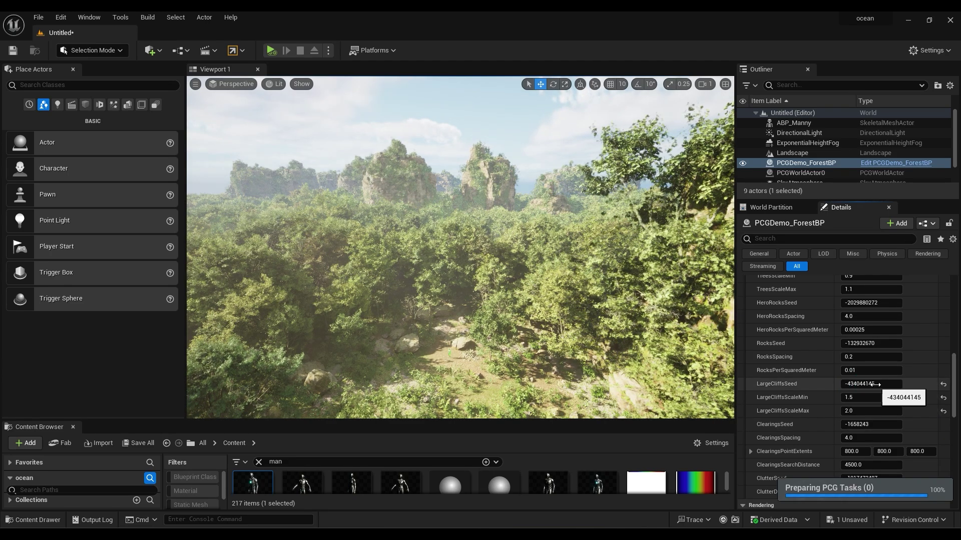
# Set TreesDensity to 0.5 in the forest's PCG settings.
pyautogui.scroll(5, 870, 380)
pyautogui.click(871, 352)
pyautogui.press('Return')
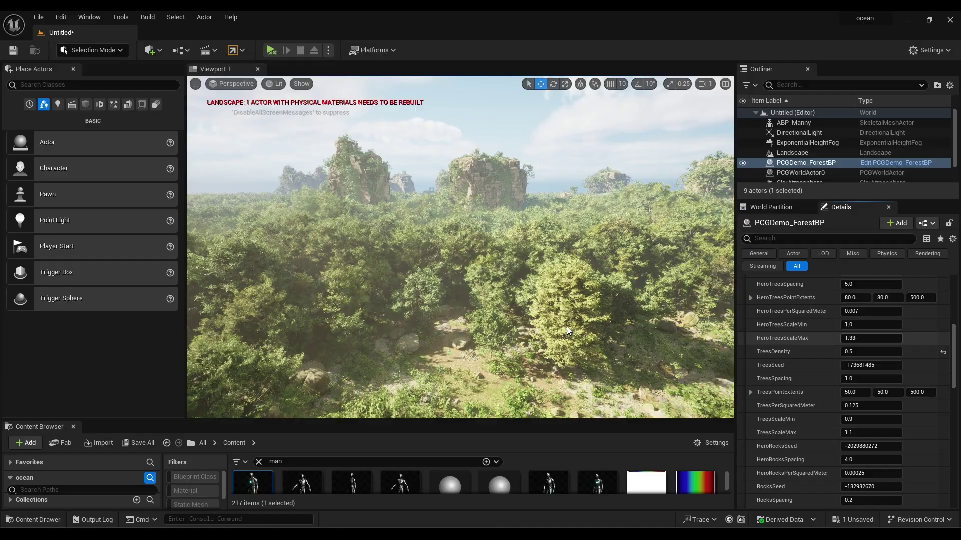
# Set HeroTreesScaleMax to 1.5 and HeroTreesScaleMin to 0.8 for the forest.
pyautogui.click(853, 338)
pyautogui.write('1.5')
pyautogui.press('Return')
pyautogui.click(853, 325)
pyautogui.write('0.8')
pyautogui.press('Return')
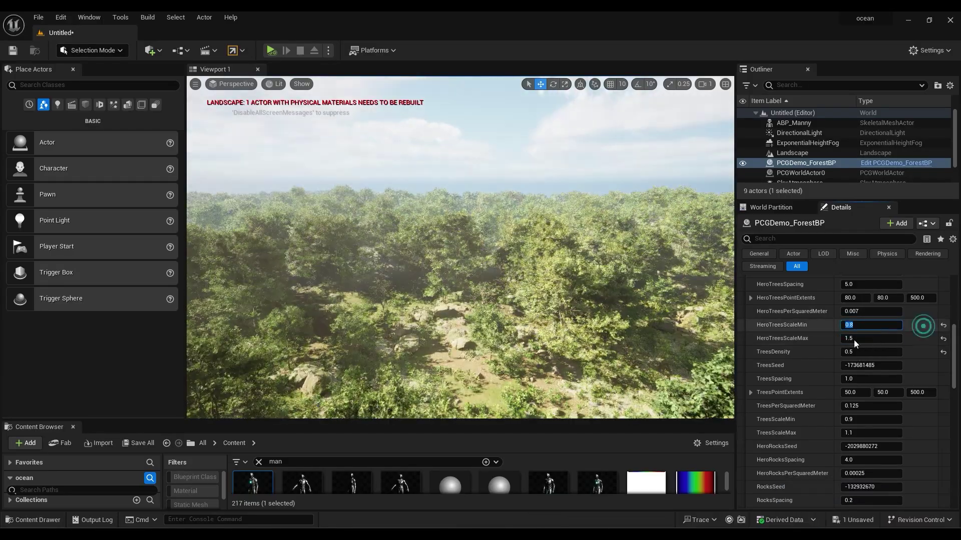
# Set the Global Large Cliffs Seed of PCGDemo_ForestBP to 1.
pyautogui.scroll(3, 911, 338)
pyautogui.scroll(4, 900, 333)
pyautogui.click(858, 354)
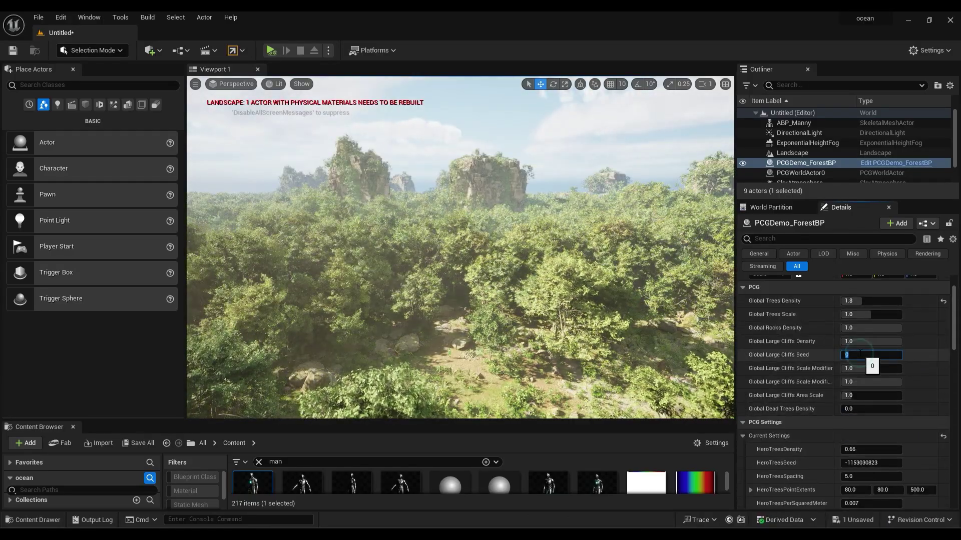
pyautogui.write('1')
pyautogui.press('Return')
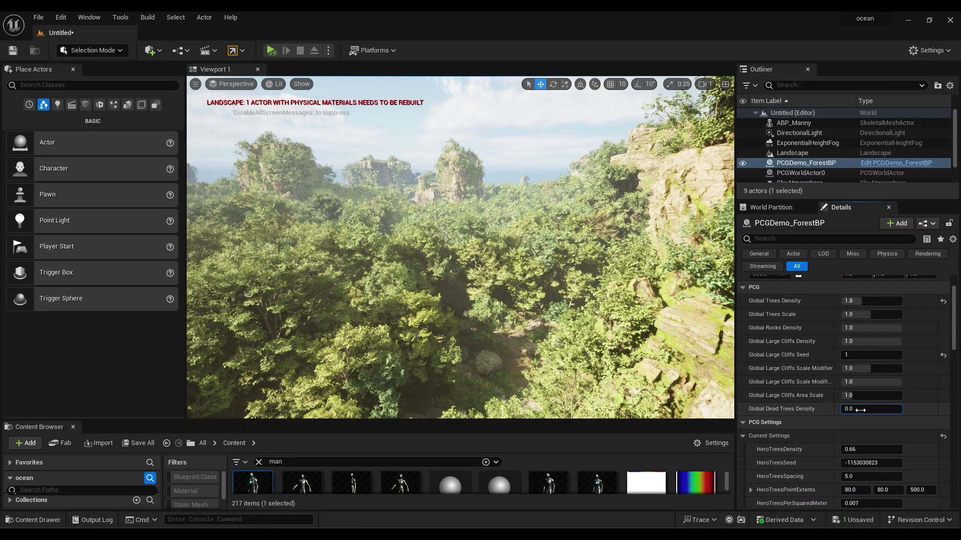
# Raise the Global Dead Trees Density to 0.952 and inspect the dead trees at ground level.
pyautogui.moveTo(860, 409); pyautogui.dragTo(898, 410)
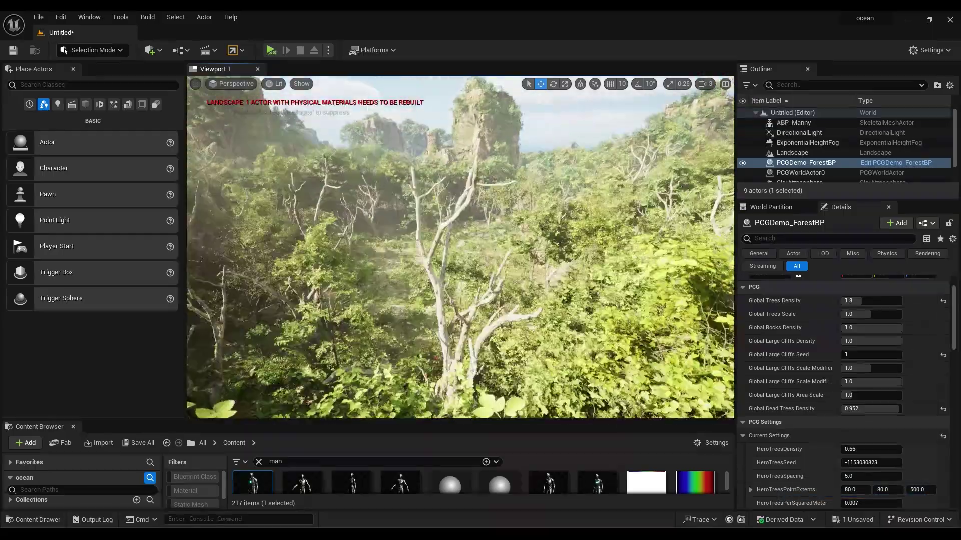
pyautogui.press('w')
pyautogui.moveTo(460, 248); pyautogui.dragTo(445, 204, button='right')
pyautogui.press('s')
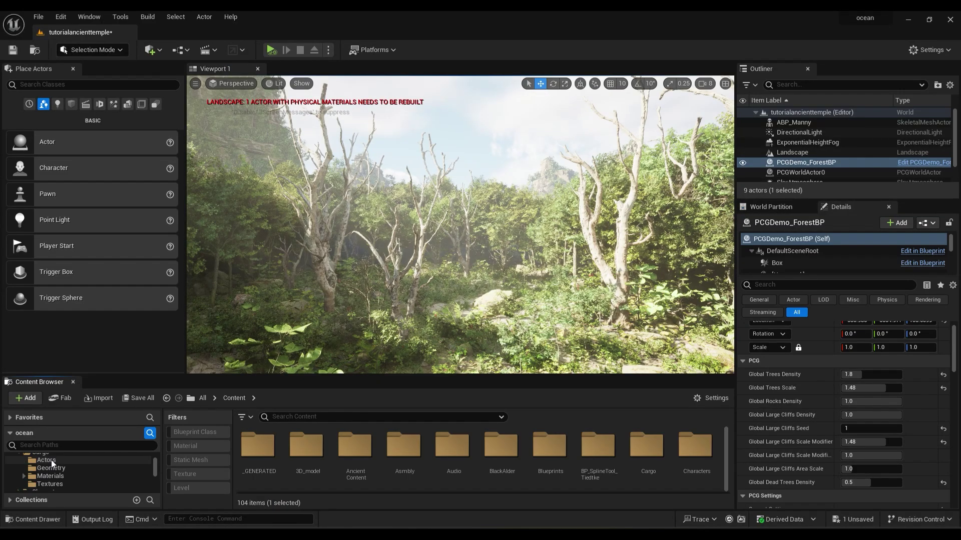
# Open the BP_KB3D_SOL_BldgTemple blueprint from the Cargo Actors folder in a maximized editor window.
pyautogui.click(51, 460)
pyautogui.doubleClick(256, 448)
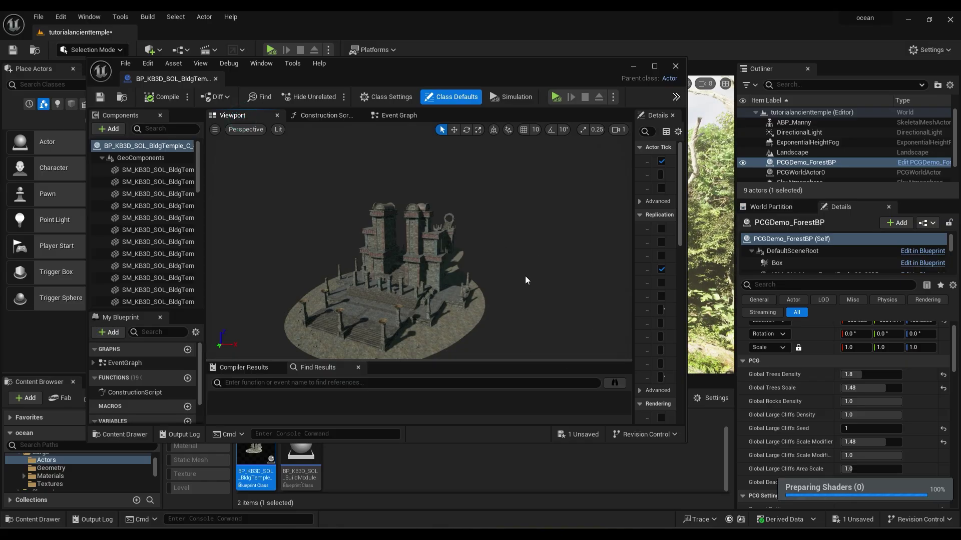
pyautogui.click(653, 65)
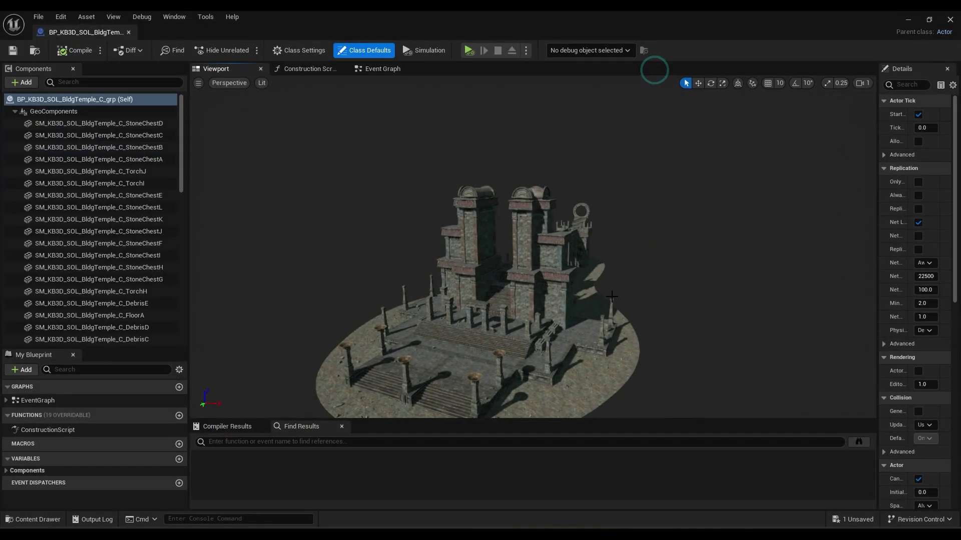
# Delete the round ground mesh beneath the temple in the blueprint, then save and close it.
pyautogui.scroll(5, 677, 302)
pyautogui.click(484, 287)
pyautogui.press('f')
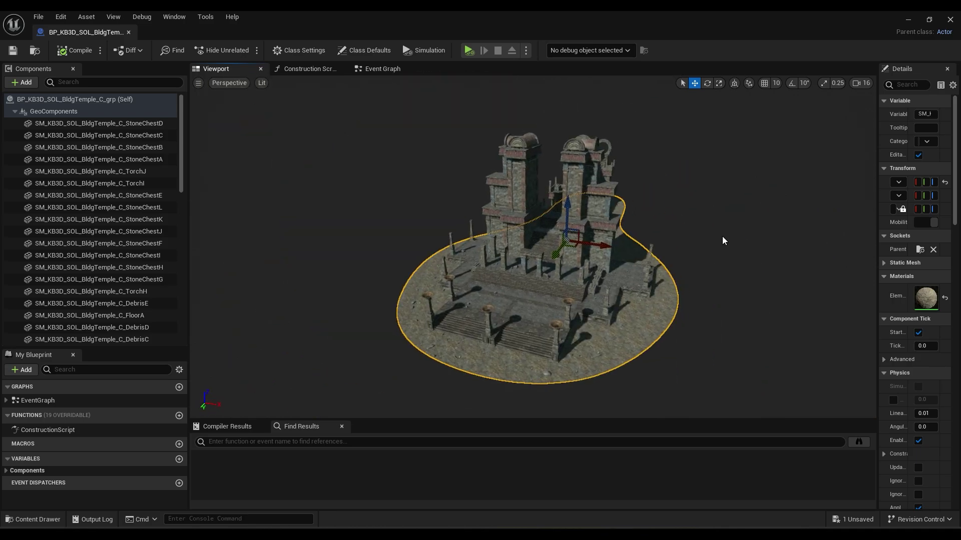
pyautogui.press('Delete')
pyautogui.moveTo(660, 334); pyautogui.dragTo(581, 335)
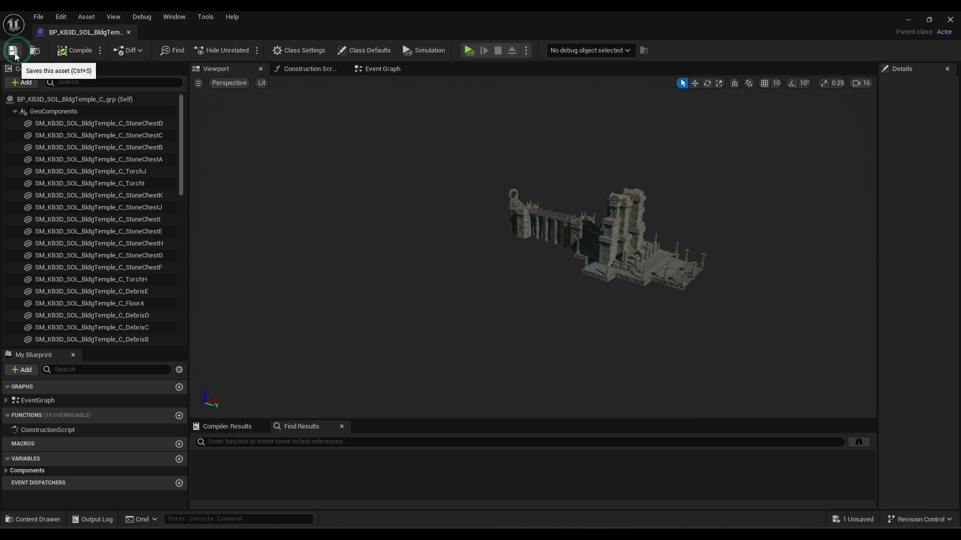
pyautogui.click(13, 50)
pyautogui.click(950, 20)
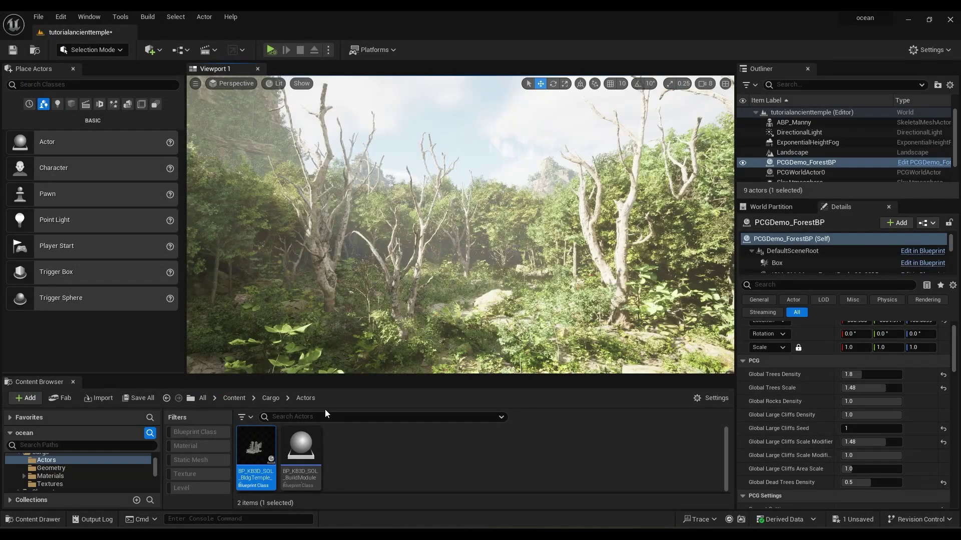
# Place the edited temple blueprint in the forest level and reposition it among the trees and cliffs.
pyautogui.moveTo(271, 426); pyautogui.dragTo(478, 289)
pyautogui.scroll(4, 488, 279)
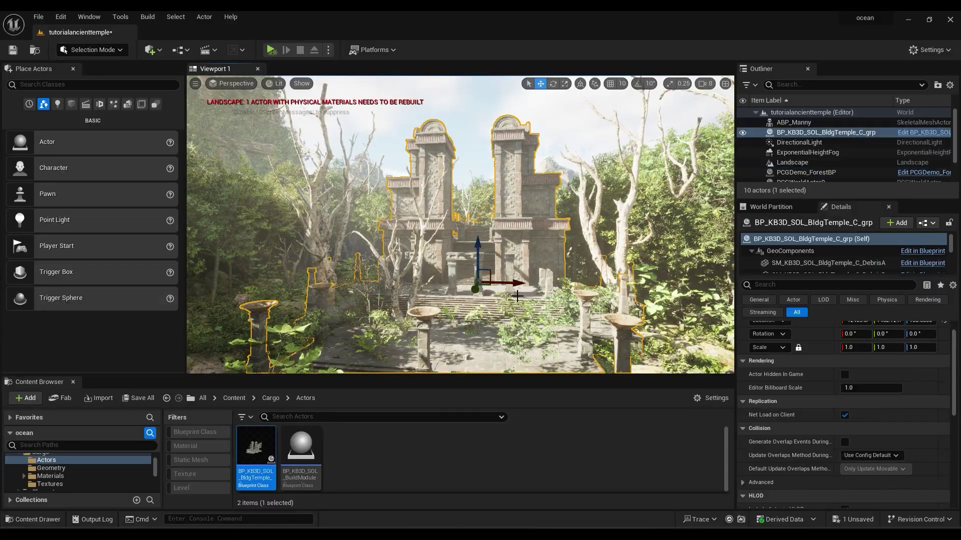
pyautogui.moveTo(511, 312); pyautogui.dragTo(314, 236, button='right')
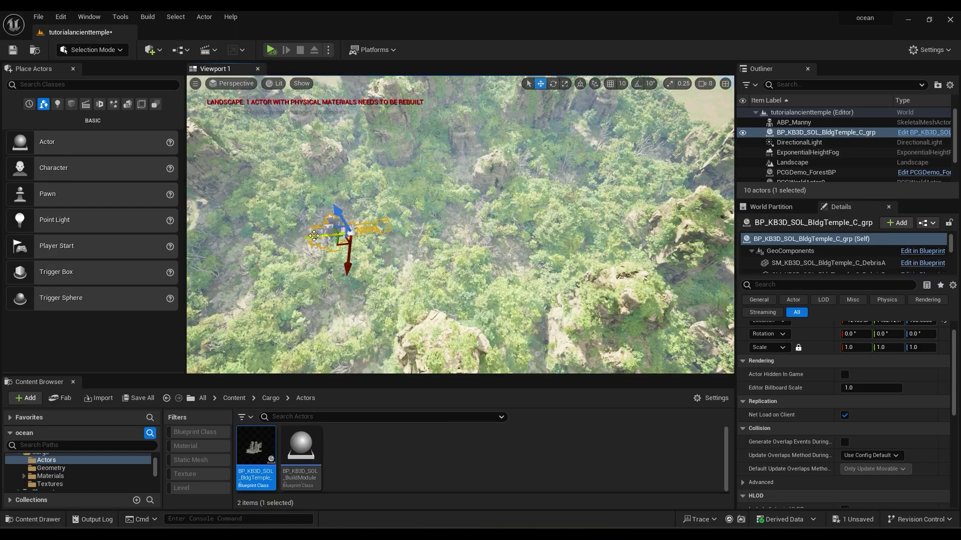
pyautogui.moveTo(471, 276); pyautogui.dragTo(475, 276)
pyautogui.press('w')
pyautogui.moveTo(460, 225); pyautogui.dragTo(460, 176, button='right')
pyautogui.moveTo(455, 235); pyautogui.dragTo(454, 200)
pyautogui.moveTo(461, 225); pyautogui.dragTo(451, 280, button='right')
# Set HeroTreesDensity of PCGDemo_ForestBP to 0.6.
pyautogui.click(806, 173)
pyautogui.scroll(-5, 860, 398)
pyautogui.click(860, 397)
pyautogui.write('0.6')
pyautogui.press('Return')
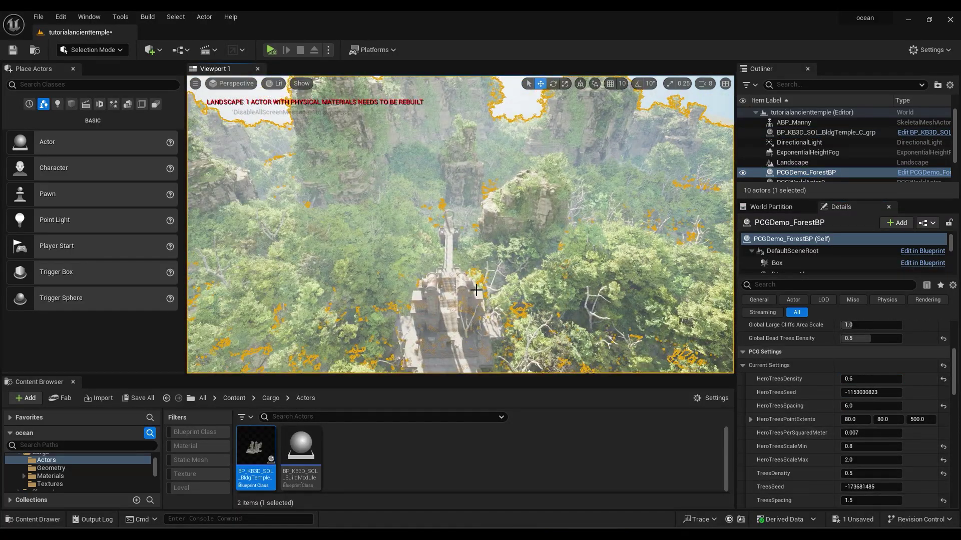
# Scale the temple building uniformly to 2.0.
pyautogui.click(450, 320)
pyautogui.click(855, 368)
pyautogui.write('2')
pyautogui.press('Return')
# Move the enlarged temple along its axes near the far edge of the forest and focus the view on it.
pyautogui.moveTo(460, 225); pyautogui.dragTo(461, 270, button='right')
pyautogui.moveTo(445, 107); pyautogui.dragTo(445, 150)
pyautogui.moveTo(460, 270)
pyautogui.mouseDown(button='right')
pyautogui.moveTo(460, 225)
pyautogui.moveTo(440, 251)
pyautogui.moveTo(461, 270)
pyautogui.mouseUp(button='right')
pyautogui.moveTo(461, 225)
pyautogui.mouseDown(button='right')
pyautogui.moveTo(441, 200)
pyautogui.moveTo(460, 235)
pyautogui.mouseUp(button='right')
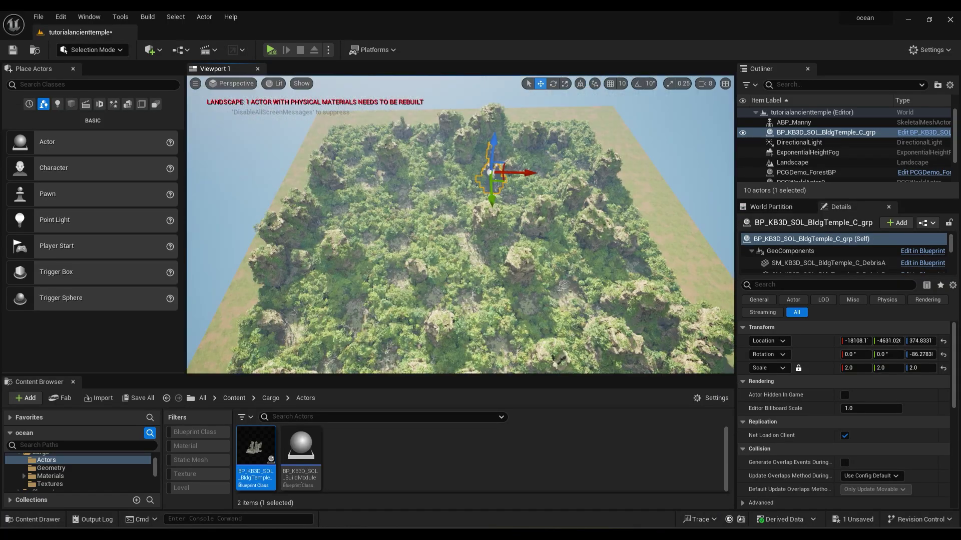
pyautogui.moveTo(530, 173); pyautogui.dragTo(488, 174)
pyautogui.moveTo(460, 225); pyautogui.dragTo(462, 241, button='right')
pyautogui.doubleClick(801, 132)
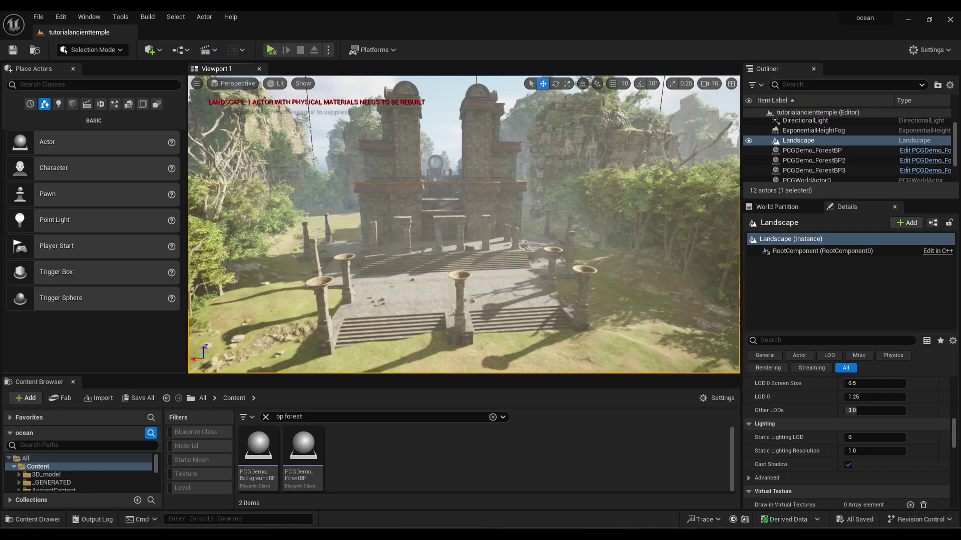
pyautogui.moveTo(464, 225); pyautogui.dragTo(483, 228, button='right')
pyautogui.scroll(-3, 464, 225)
pyautogui.press('a')
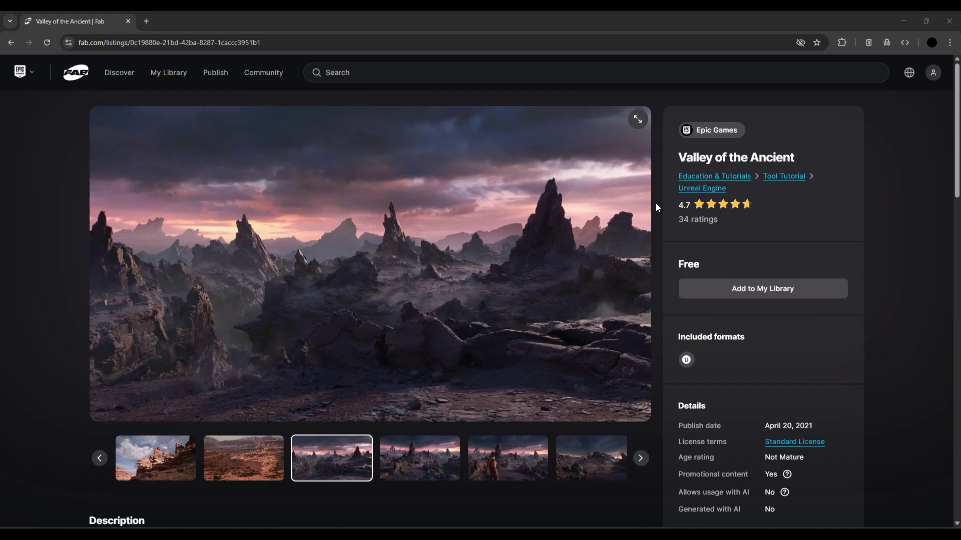
# Review the Valley of the Ancient listing on Fab and the AncientContent folder inside the project's Content directory in File Explorer.
pyautogui.moveTo(676, 160); pyautogui.dragTo(697, 158)
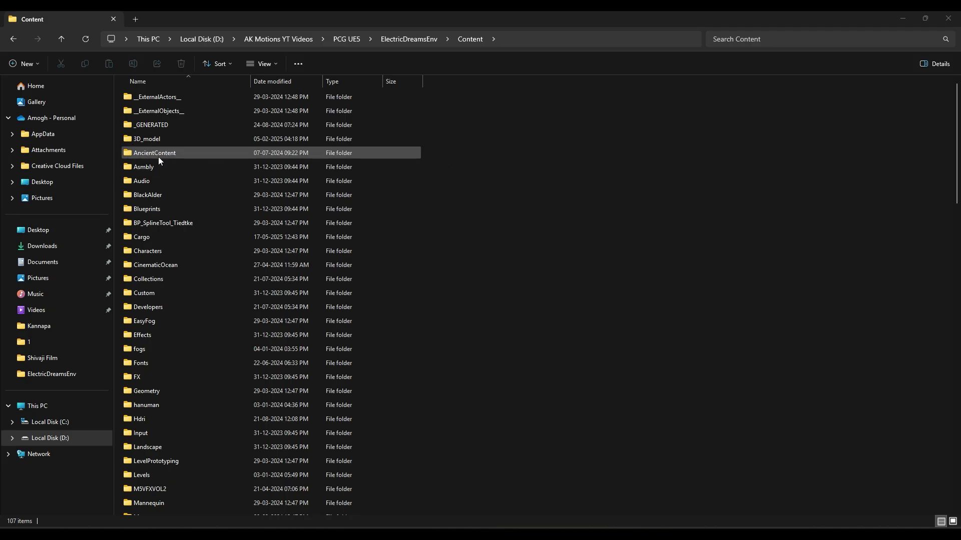
pyautogui.doubleClick(149, 155)
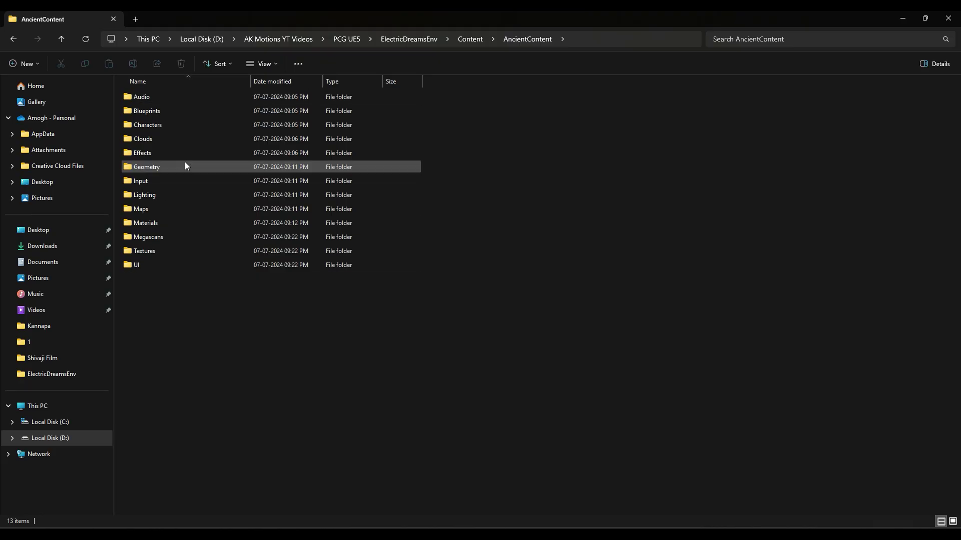
pyautogui.click(470, 38)
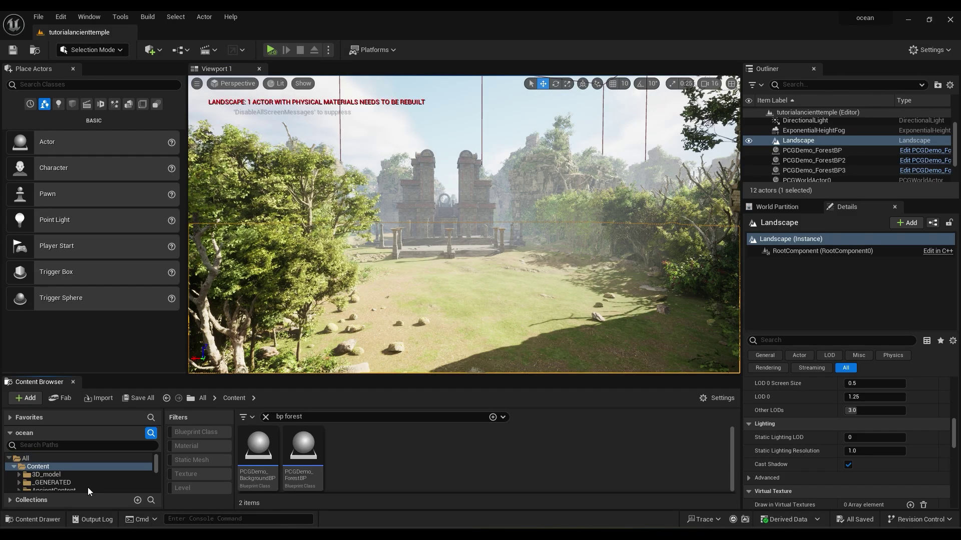
# Show only the static meshes of the AncientContent folder, clearing the "bp forest" search.
pyautogui.scroll(-1, 70, 476)
pyautogui.click(70, 476)
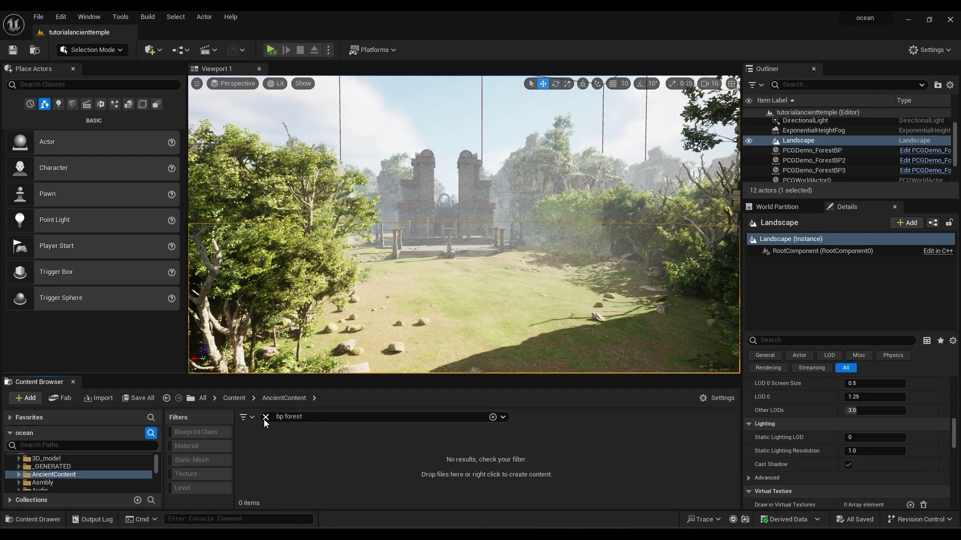
pyautogui.click(263, 418)
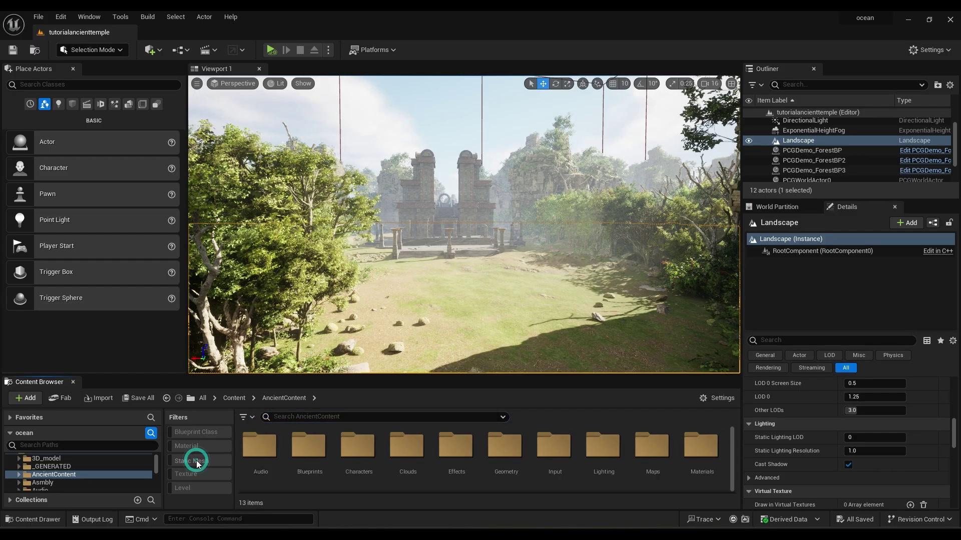
pyautogui.click(198, 460)
# Find SM_Gate_A and SM_Gate_B among the static meshes and place both on the grass in front of the temple.
pyautogui.scroll(-6, 609, 471)
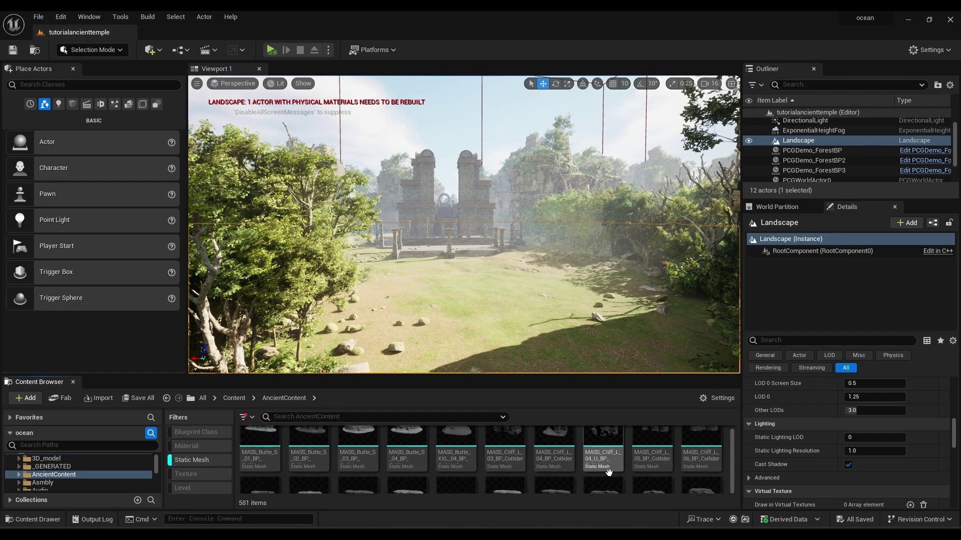
pyautogui.scroll(-5, 616, 467)
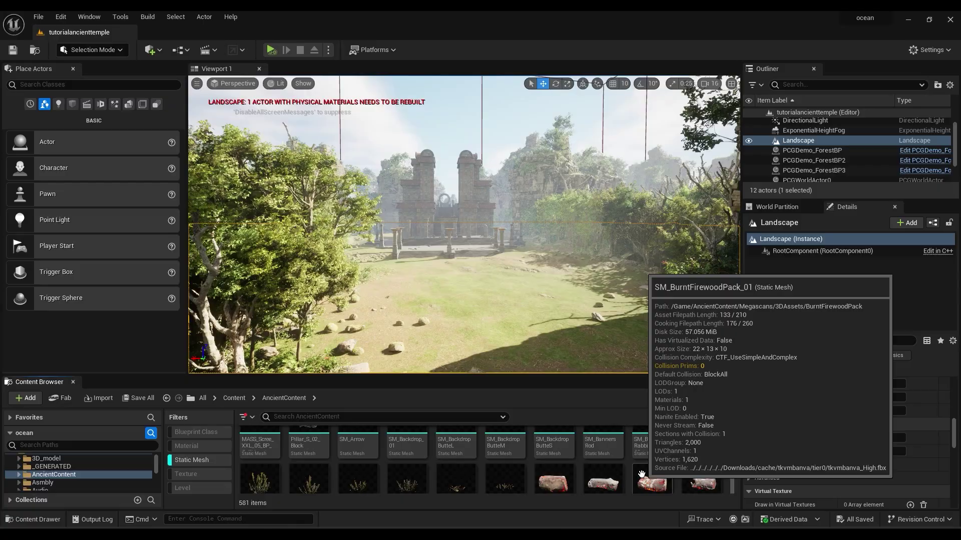
pyautogui.scroll(-4, 625, 469)
pyautogui.click(611, 474)
pyautogui.keyDown('ctrl'); pyautogui.click(650, 474); pyautogui.keyUp('ctrl')
pyautogui.scroll(-1, 710, 457)
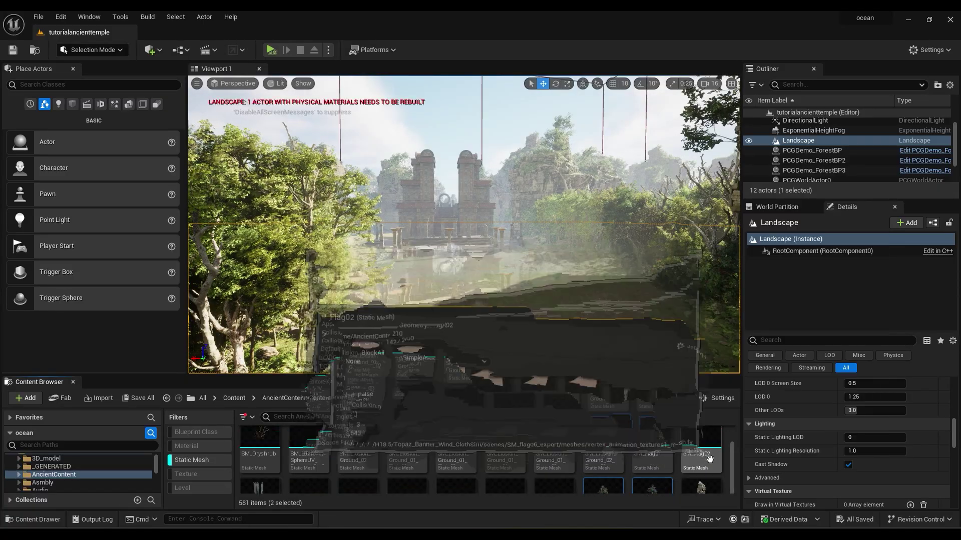
pyautogui.scroll(1, 710, 457)
pyautogui.moveTo(600, 453); pyautogui.dragTo(452, 289)
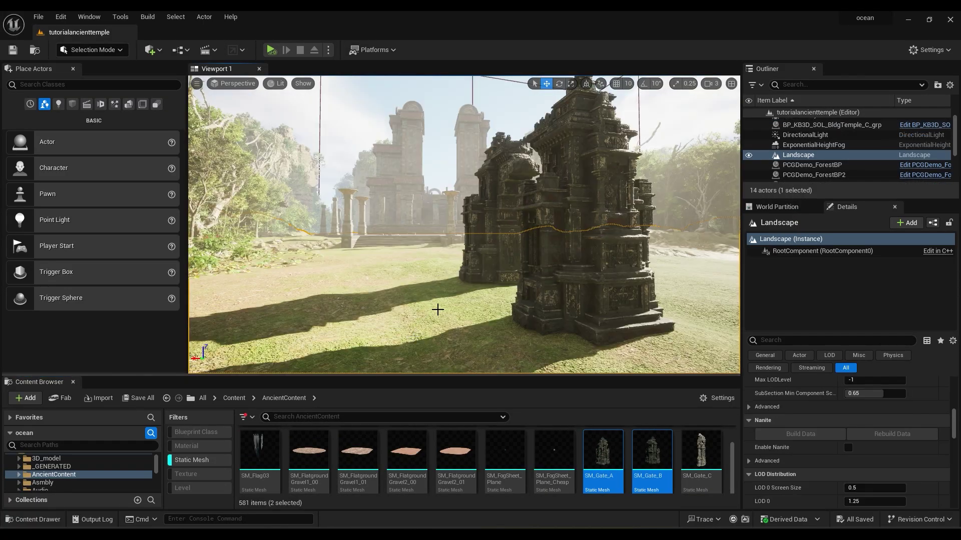
# Move SM_Gate_A across the grass toward the temple stairs, focus on it and activate the Rotate tool.
pyautogui.press('d')
pyautogui.moveTo(438, 310); pyautogui.dragTo(430, 345, button='right')
pyautogui.press('s')
pyautogui.moveTo(430, 311); pyautogui.dragTo(409, 313, button='right')
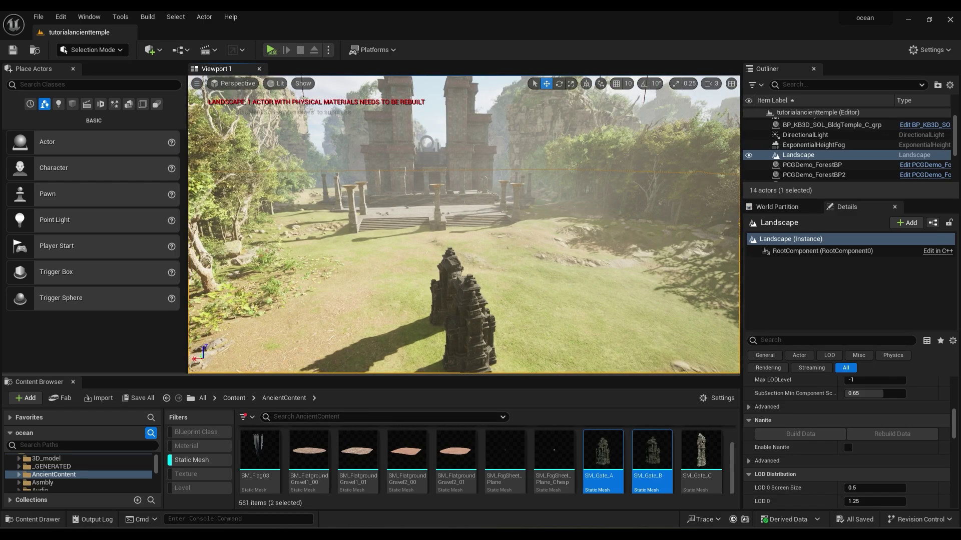
pyautogui.click(434, 292)
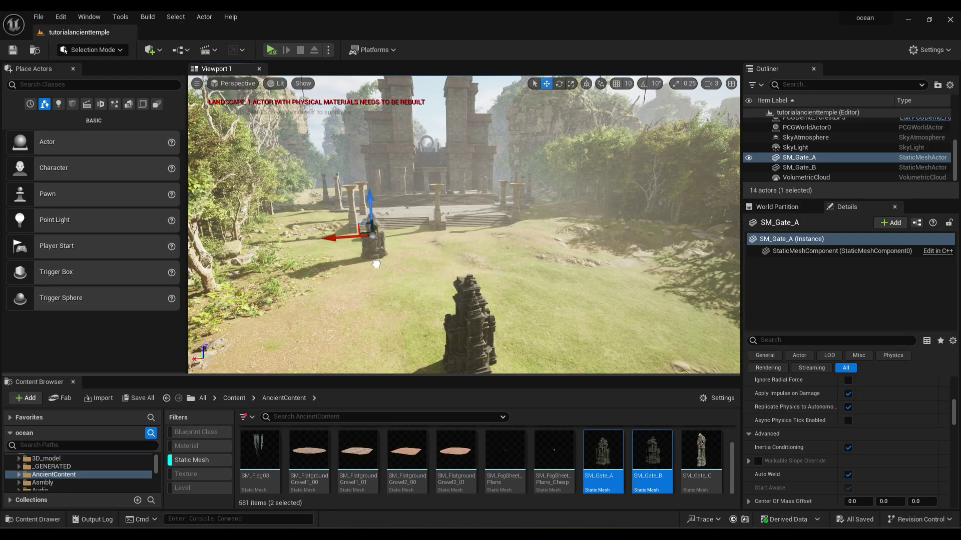
pyautogui.press('f')
pyautogui.press('e')
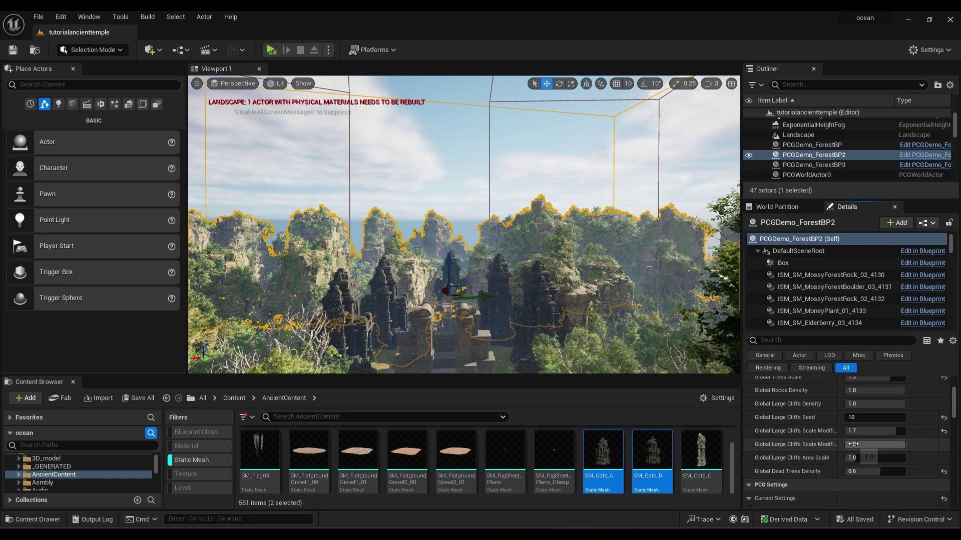
# Set PCGDemo_ForestBP2's first Global Large Cliffs Scale Modifier to 2.0 and try Global Large Cliffs Seed values 5, 2 and 10.
pyautogui.click(858, 431)
pyautogui.click(859, 418)
pyautogui.write('4')
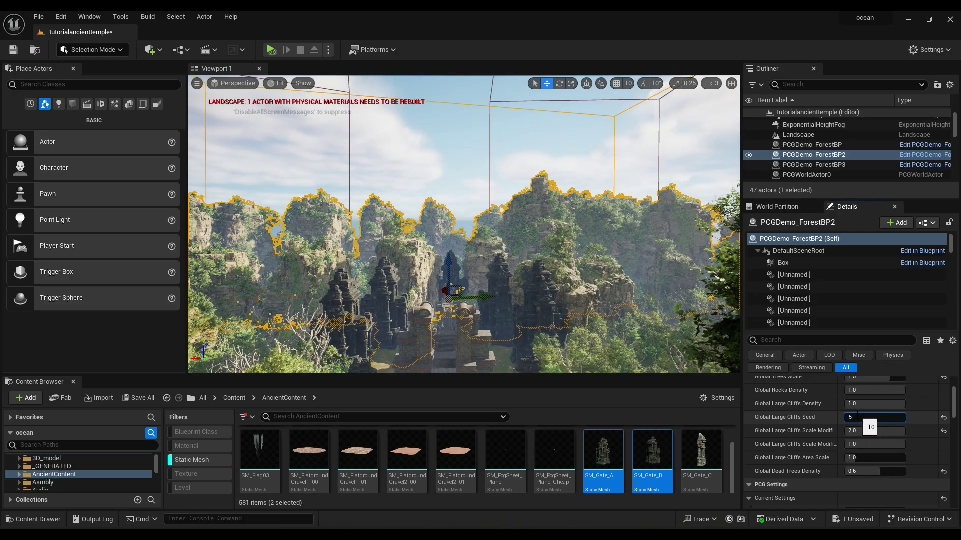
pyautogui.write('5')
pyautogui.press('Return')
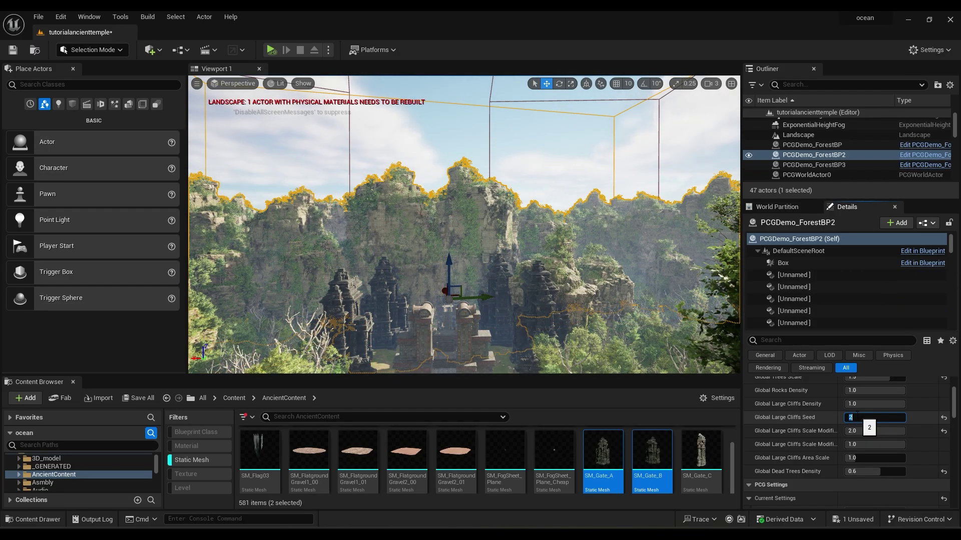
pyautogui.write('6')
pyautogui.press('Return')
pyautogui.click(944, 418)
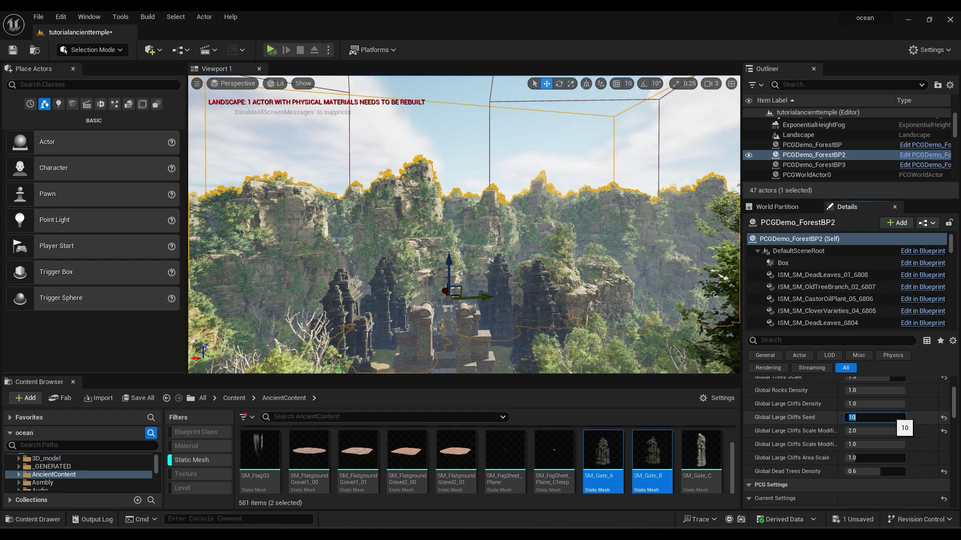
# Add a Cine Camera Actor to the level in front of the temple.
pyautogui.click(798, 135)
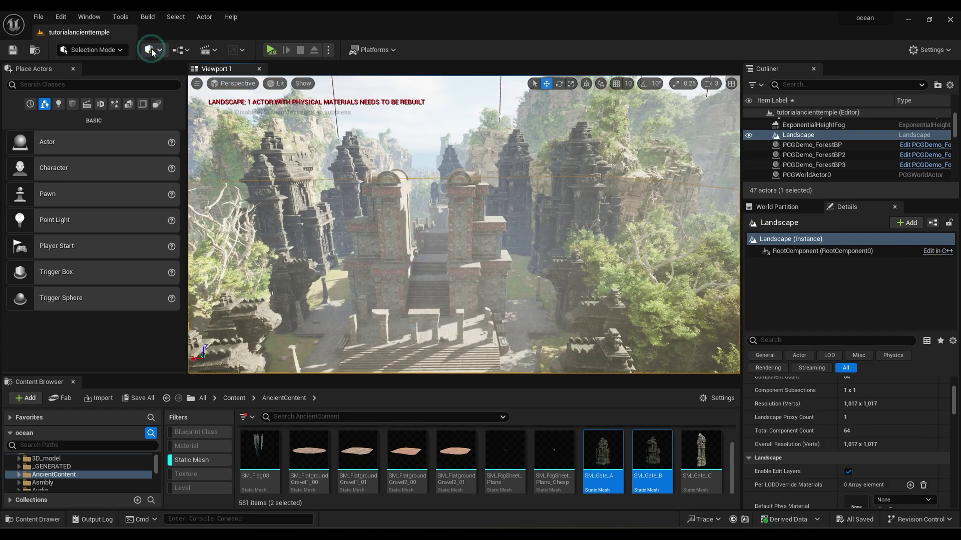
pyautogui.click(152, 50)
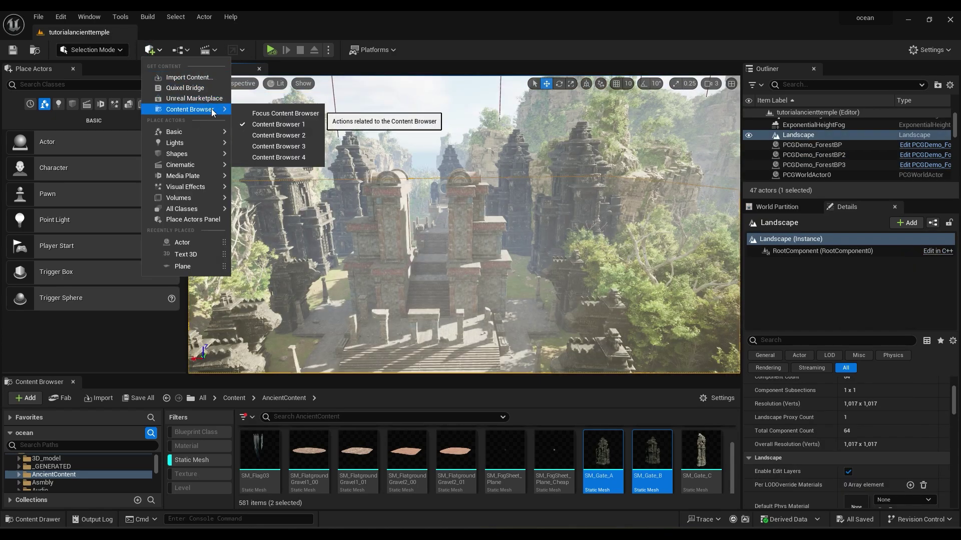
pyautogui.moveTo(216, 166)
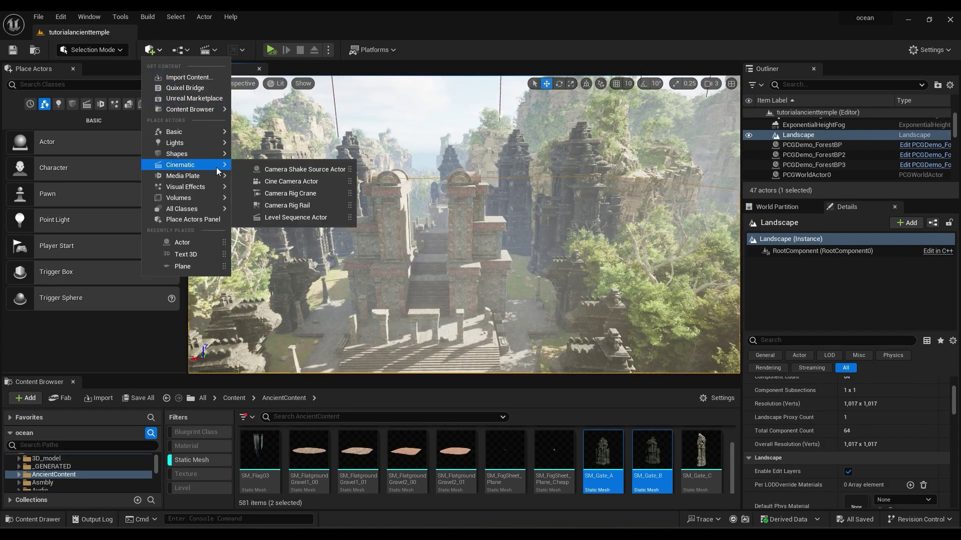
pyautogui.click(308, 182)
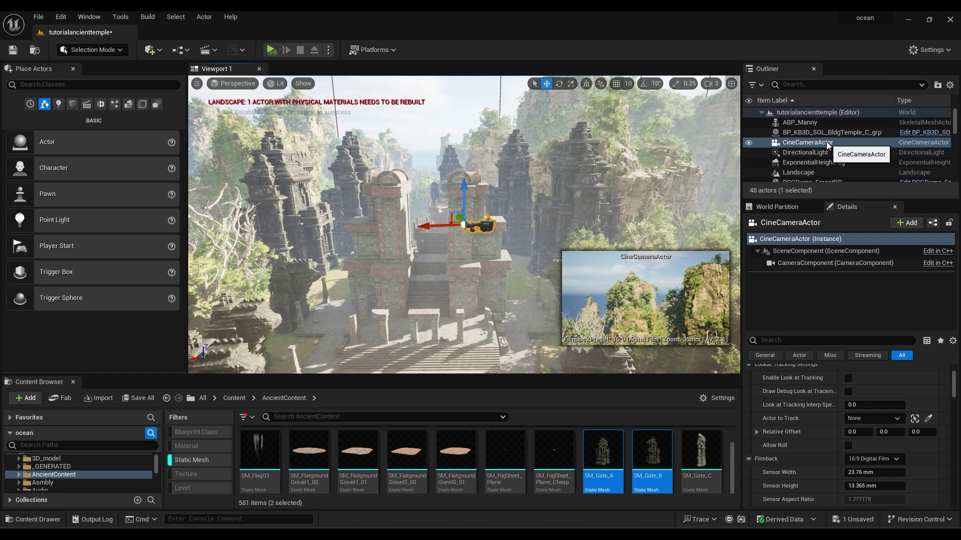
# Snap the CineCameraActor to the current view and look through it in the viewport.
pyautogui.rightClick(827, 145)
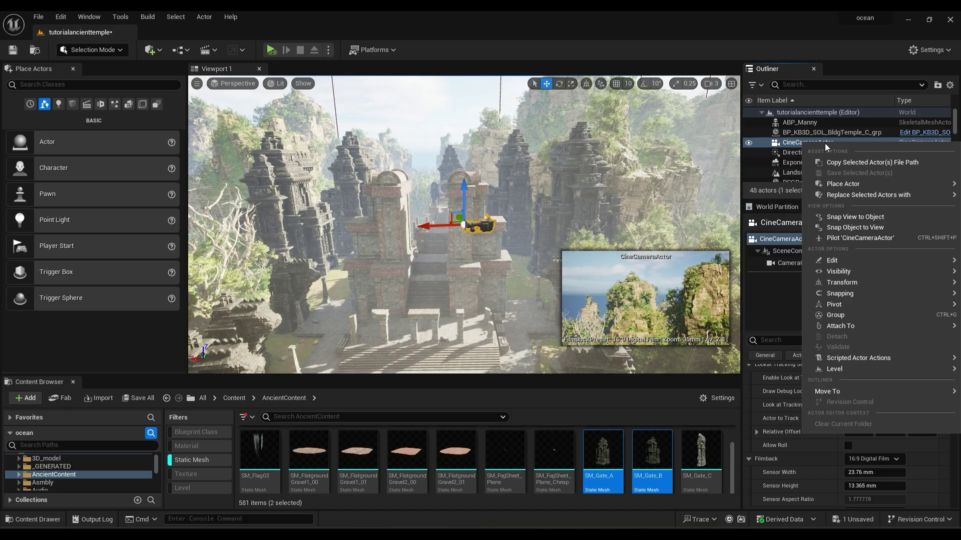
pyautogui.click(873, 228)
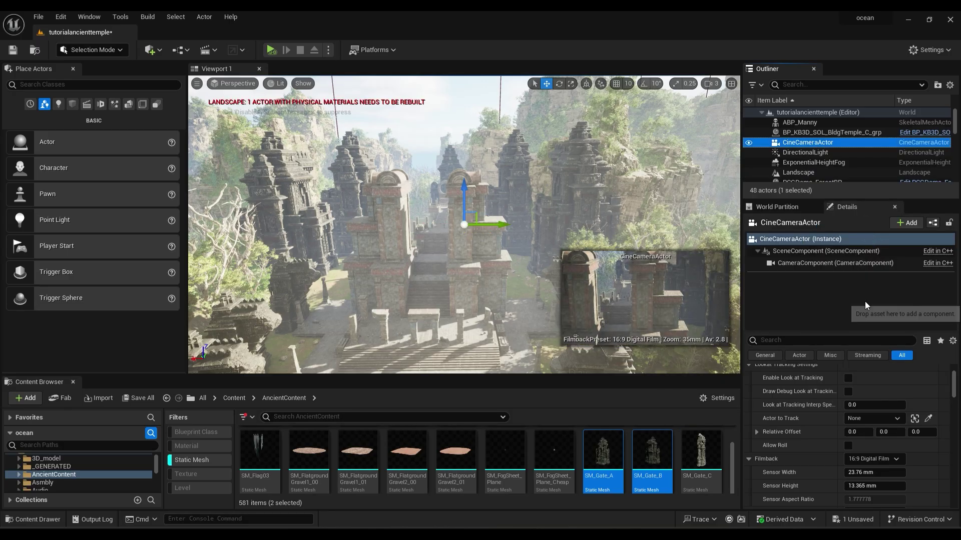
pyautogui.click(226, 84)
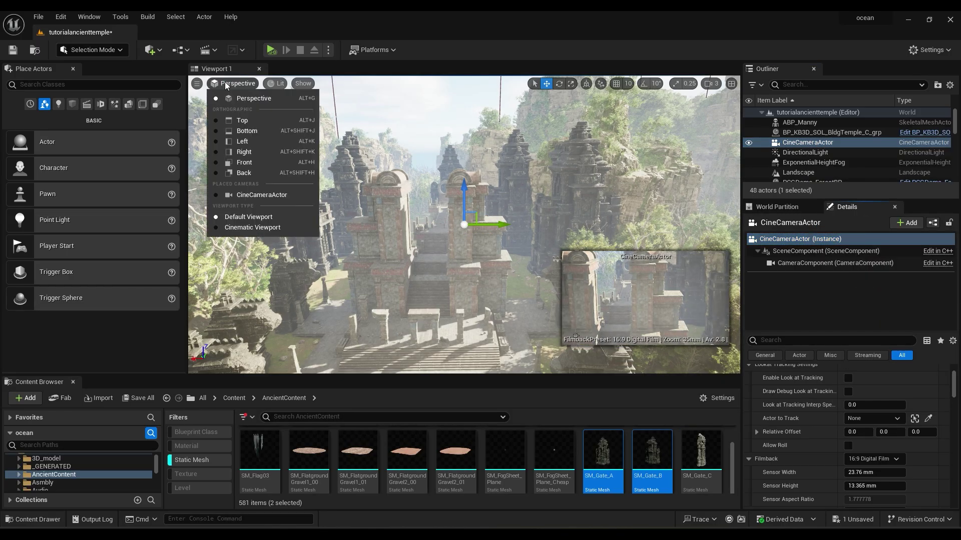
pyautogui.click(265, 195)
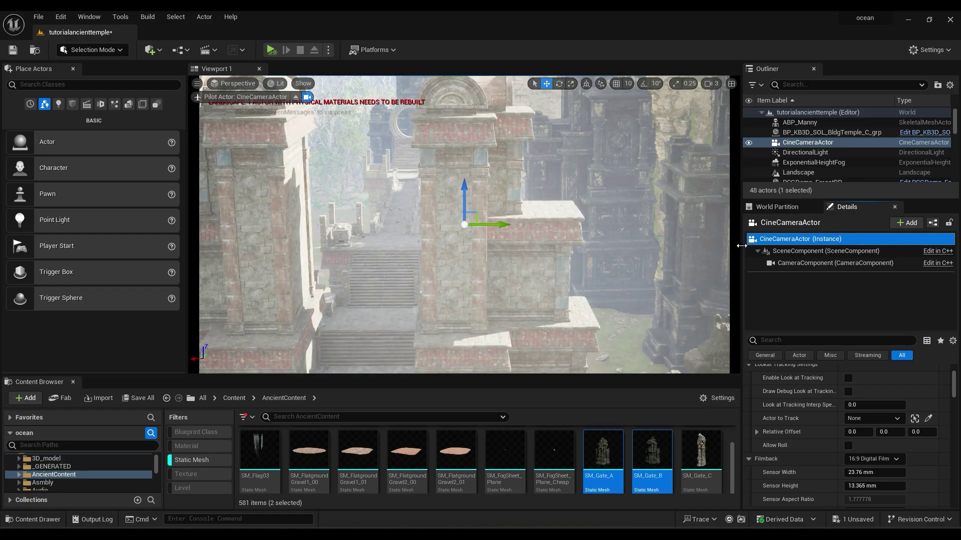
# Set the CineCameraActor's Filmback preset to IMAX 70mm.
pyautogui.doubleClick(790, 240)
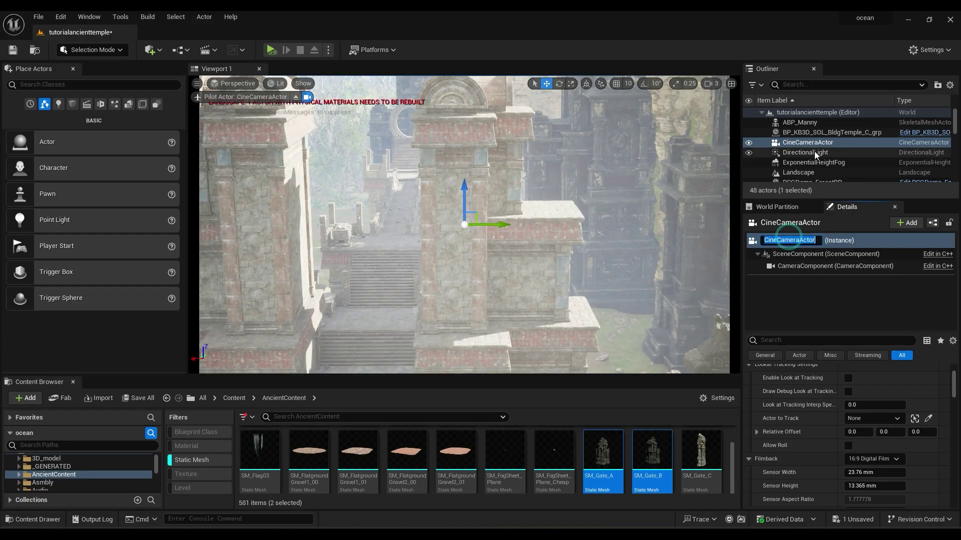
pyautogui.click(829, 326)
pyautogui.scroll(3, 803, 455)
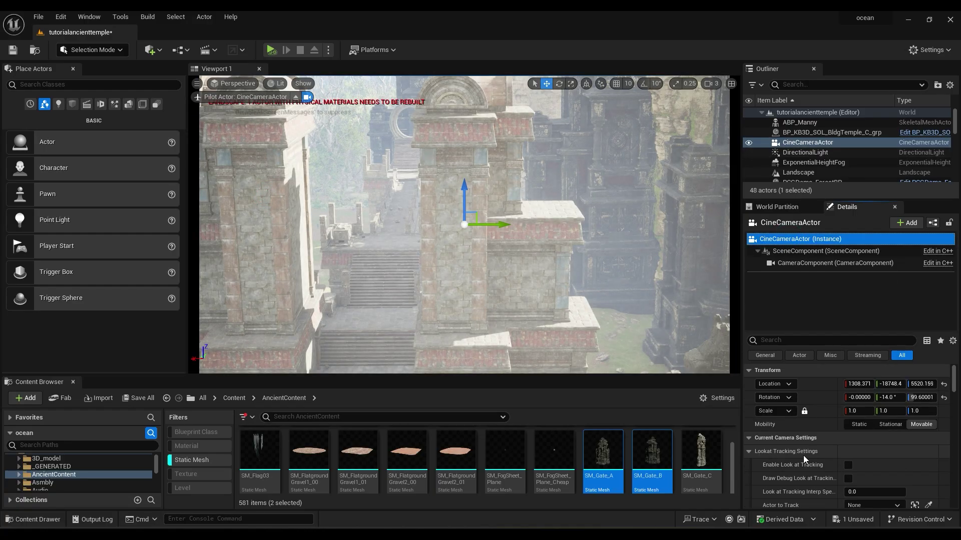
pyautogui.scroll(-4, 803, 455)
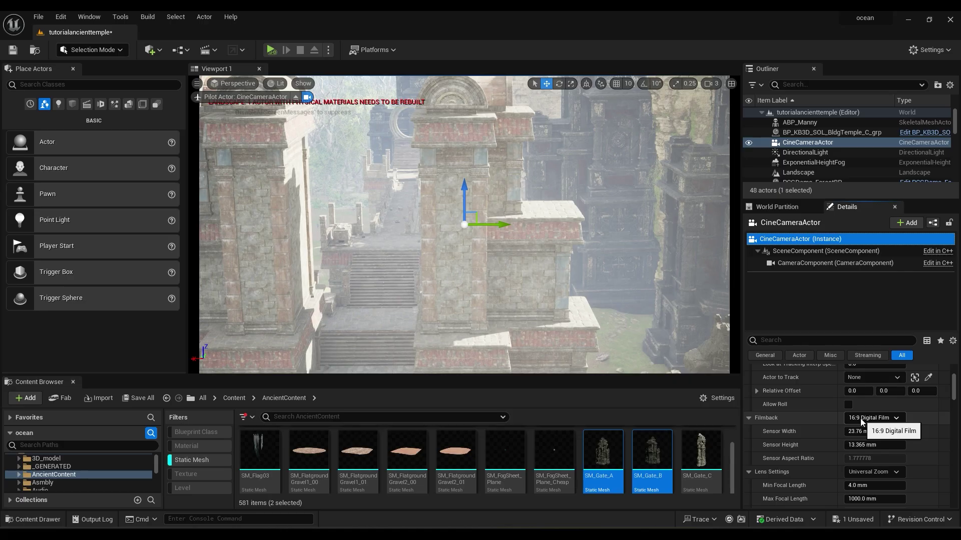
pyautogui.click(860, 418)
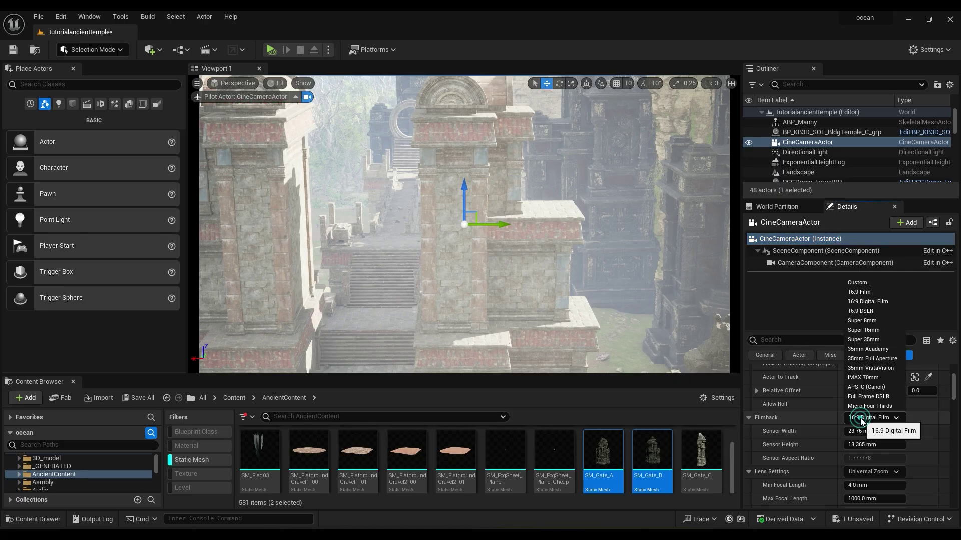
pyautogui.click(862, 378)
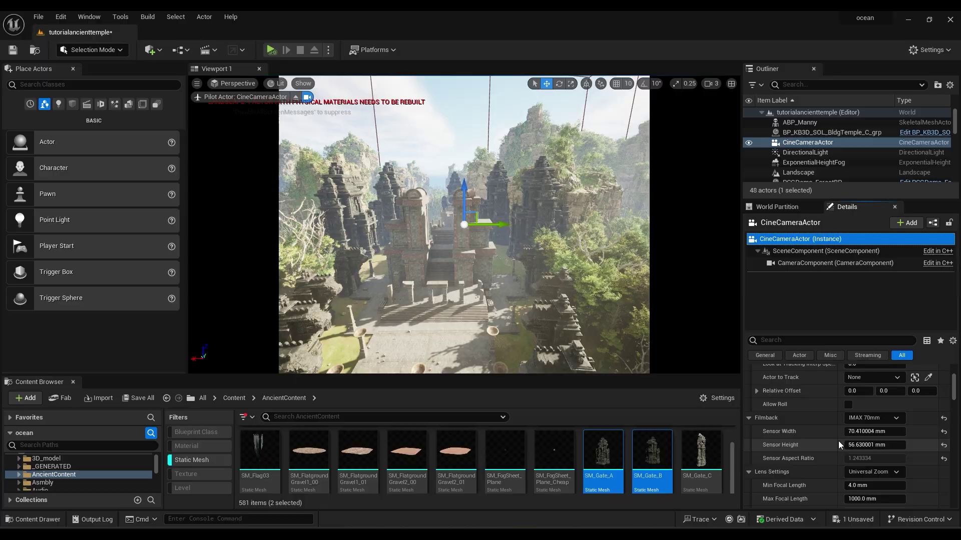
# Set the camera's Crop Settings to 2.39 and reframe the shot from a low viewpoint facing the temple towers.
pyautogui.scroll(-1, 839, 440)
pyautogui.scroll(-7, 833, 451)
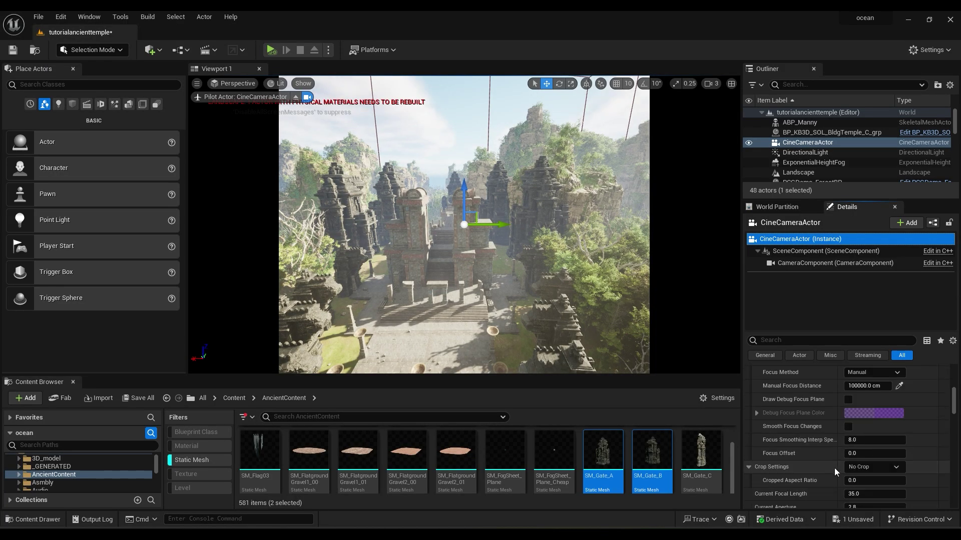
pyautogui.click(855, 435)
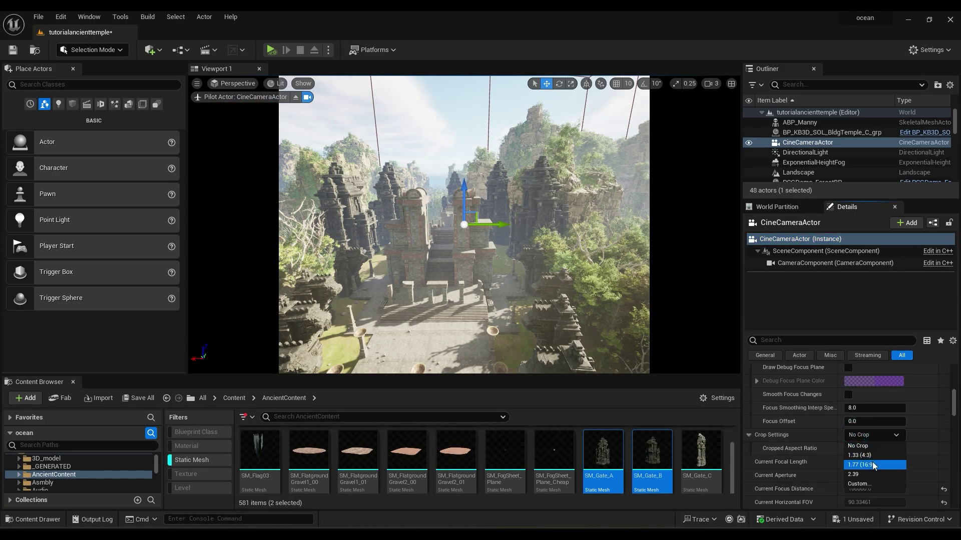
pyautogui.click(870, 479)
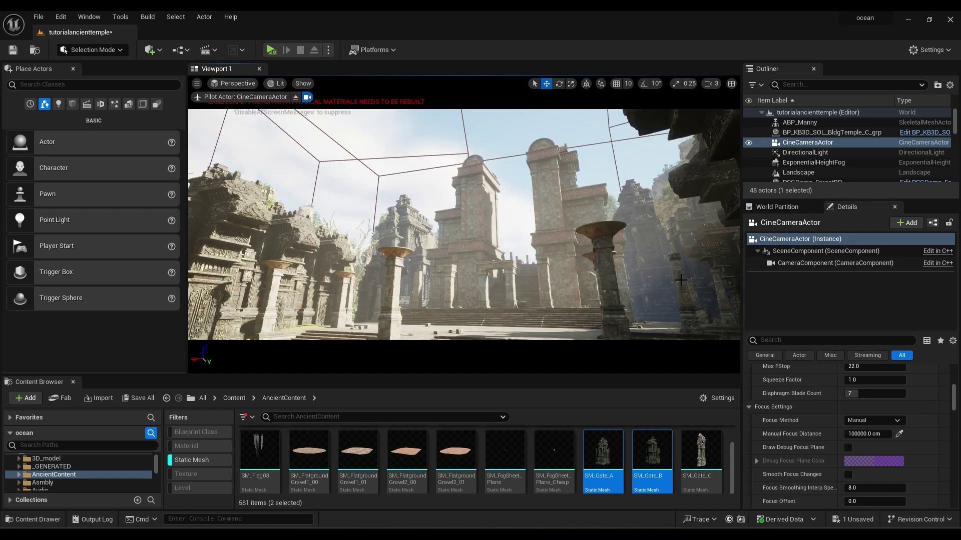
# Enable the camera's Bloom Method and Intensity overrides in Post Process and set the method to Convolution.
pyautogui.scroll(-5, 778, 422)
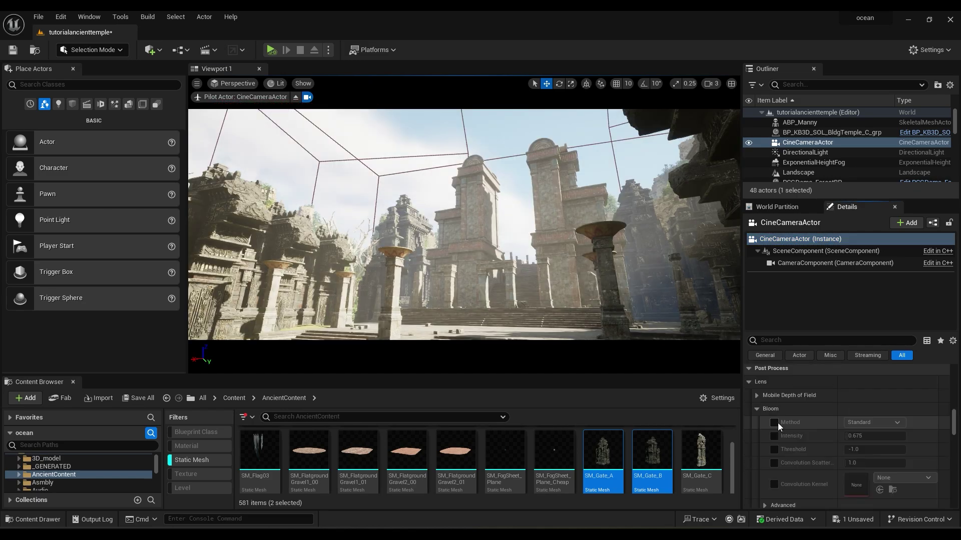
pyautogui.click(774, 423)
pyautogui.click(774, 437)
pyautogui.click(874, 423)
pyautogui.click(865, 441)
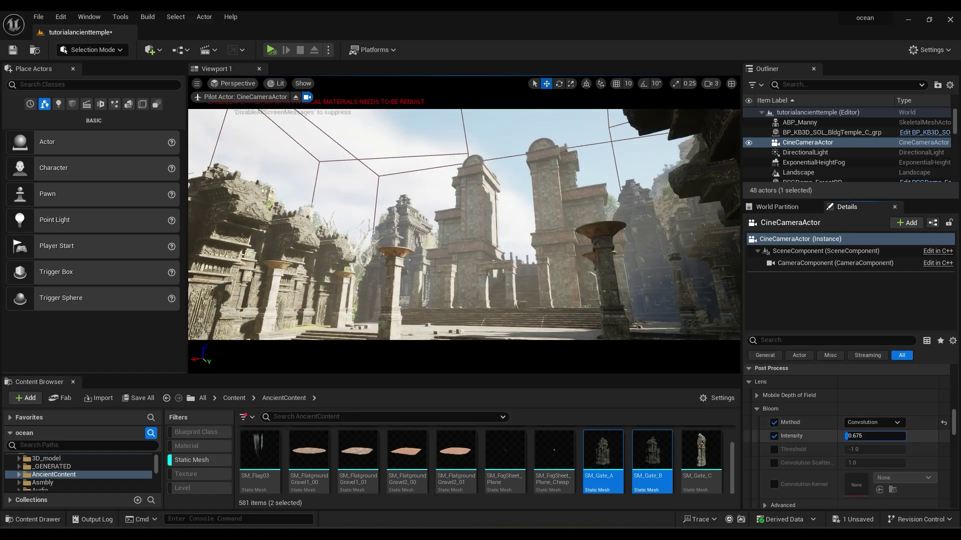
pyautogui.click(756, 409)
# Override the camera's exposure with Manual Metering Mode and try Exposure Compensation 9, settling on 10.
pyautogui.click(756, 423)
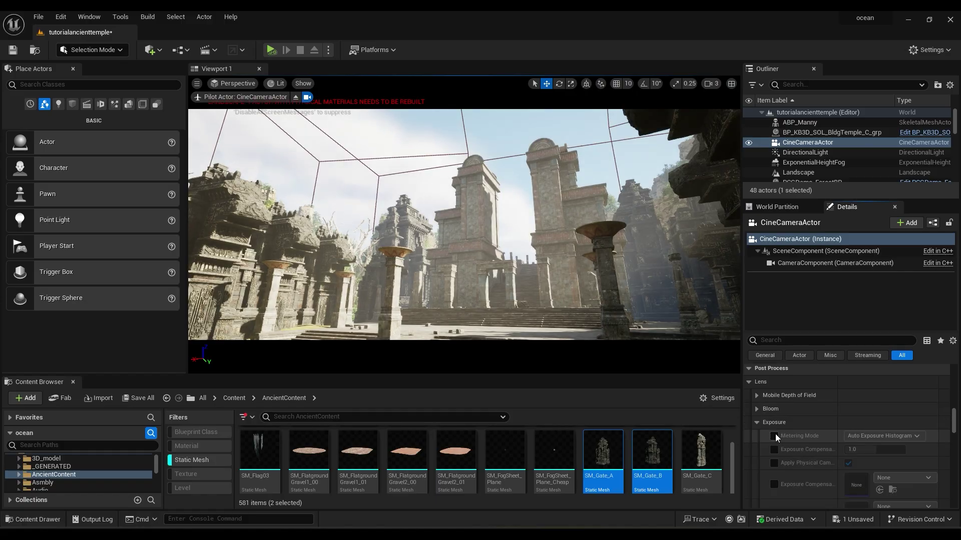
pyautogui.click(878, 436)
pyautogui.click(874, 464)
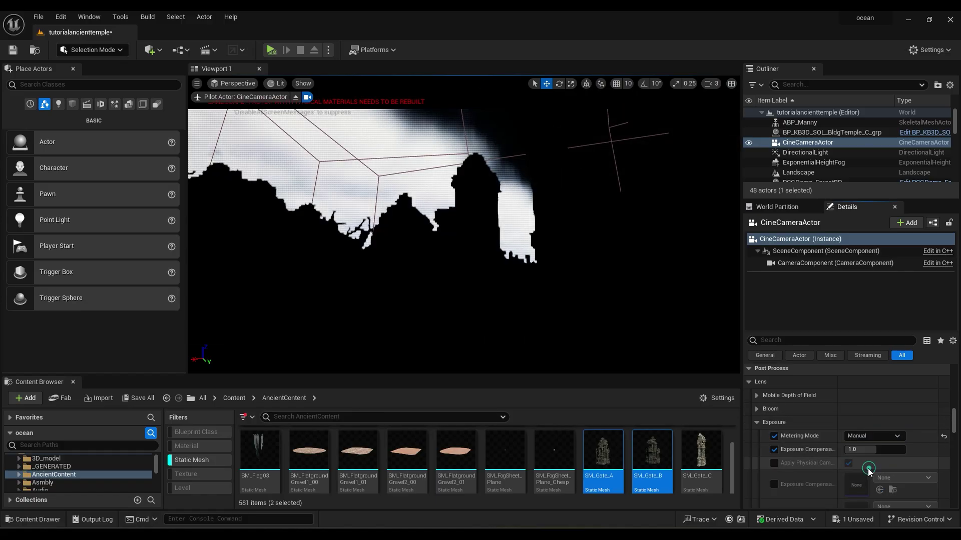
pyautogui.click(864, 450)
pyautogui.write('9')
pyautogui.press('Return')
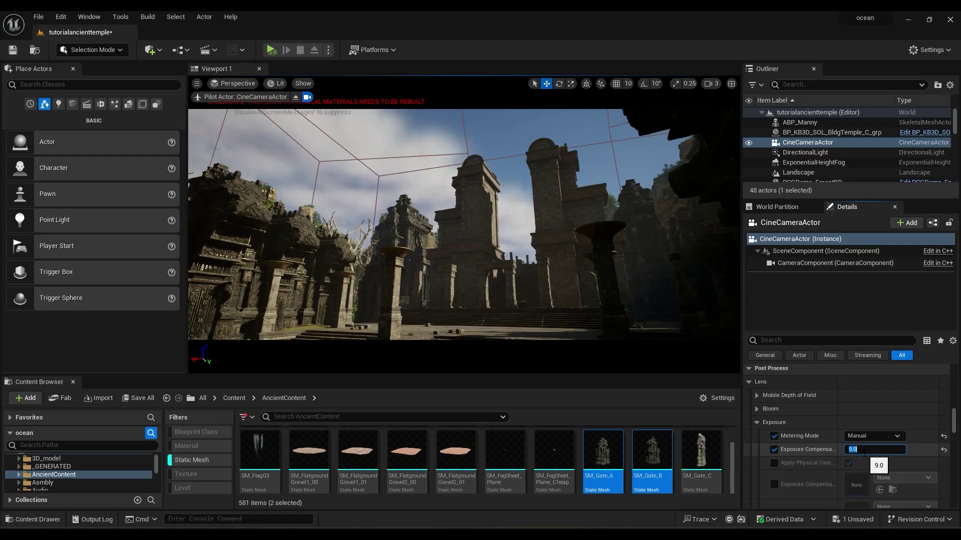
pyautogui.write('10')
pyautogui.press('Return')
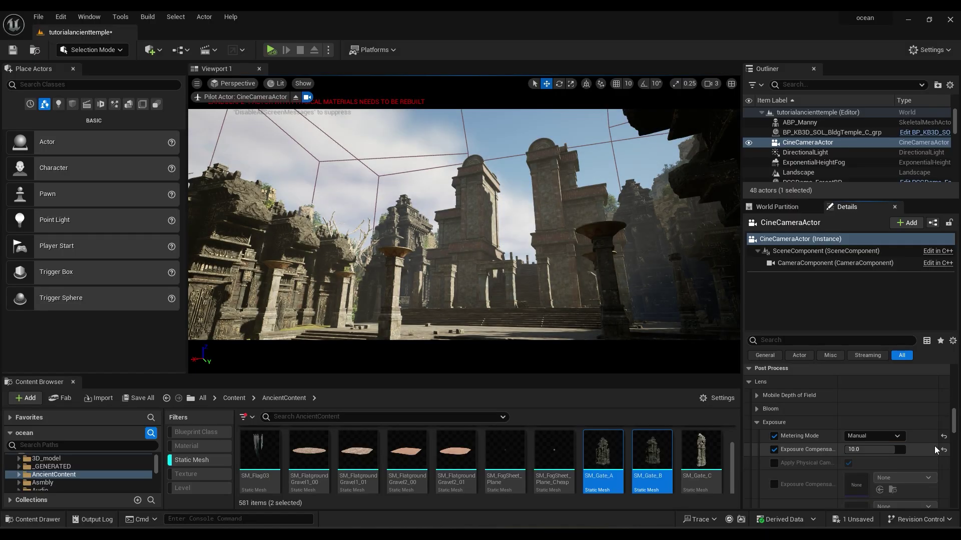
pyautogui.click(757, 423)
pyautogui.scroll(-2, 754, 463)
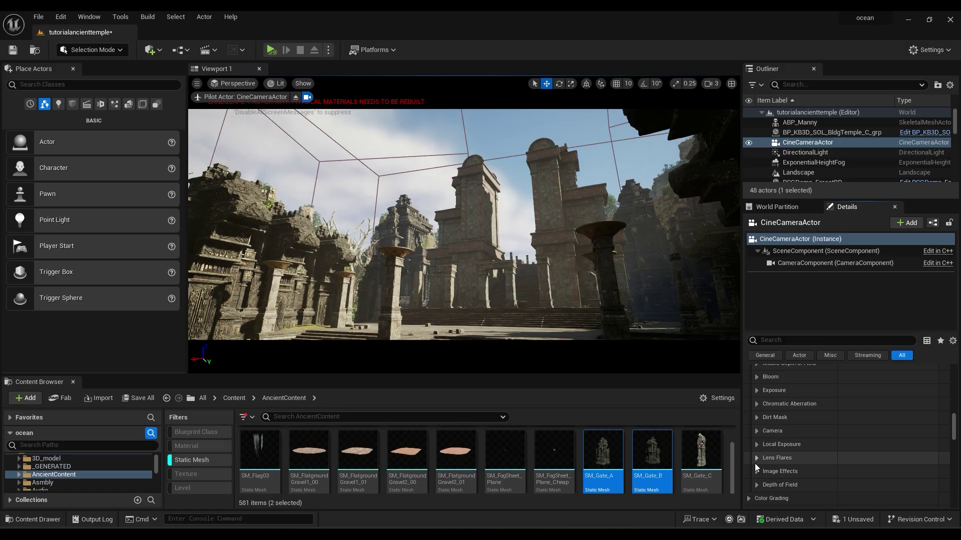